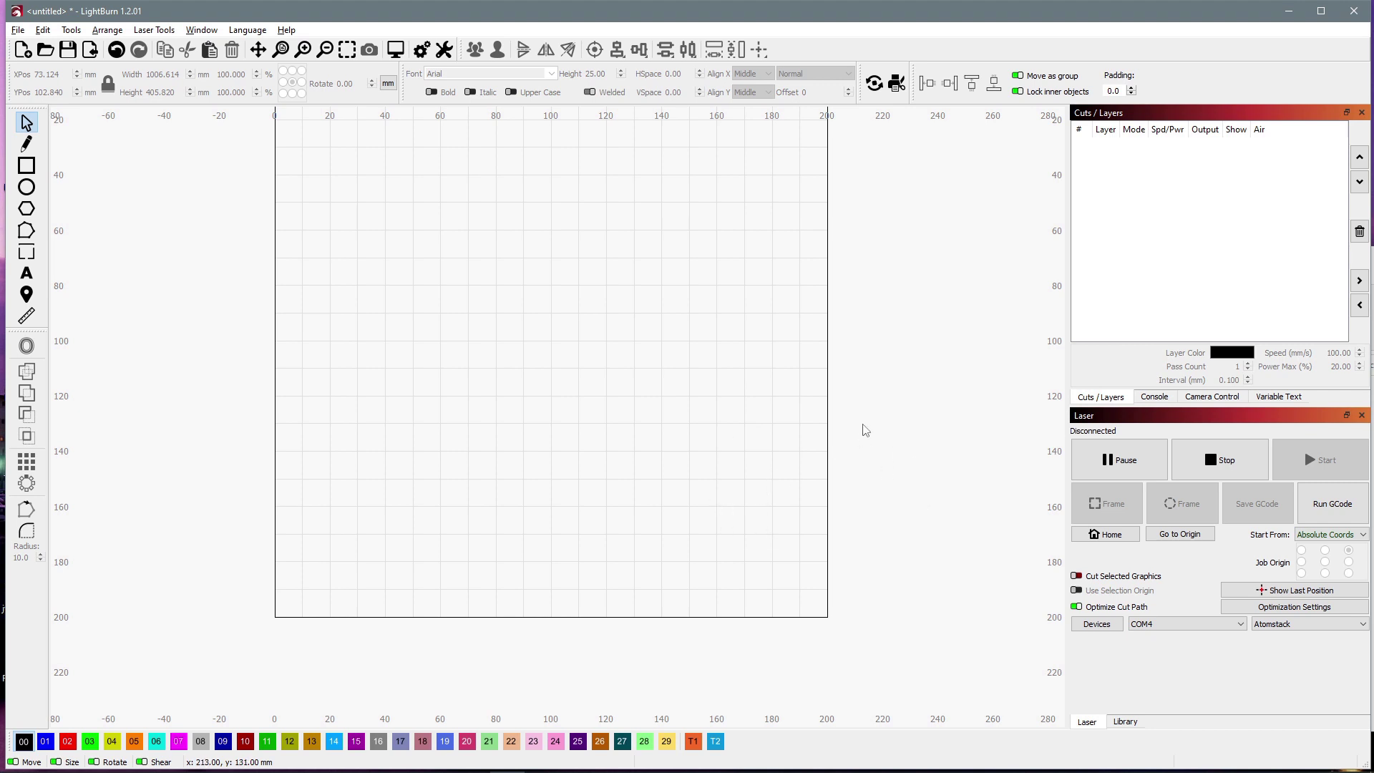
Drag Marvel-Comics-logo.png and The_Marvel_Universe.png from the Lightburn_Image_in_Text folder into LightBurn
key(alt+Tab)
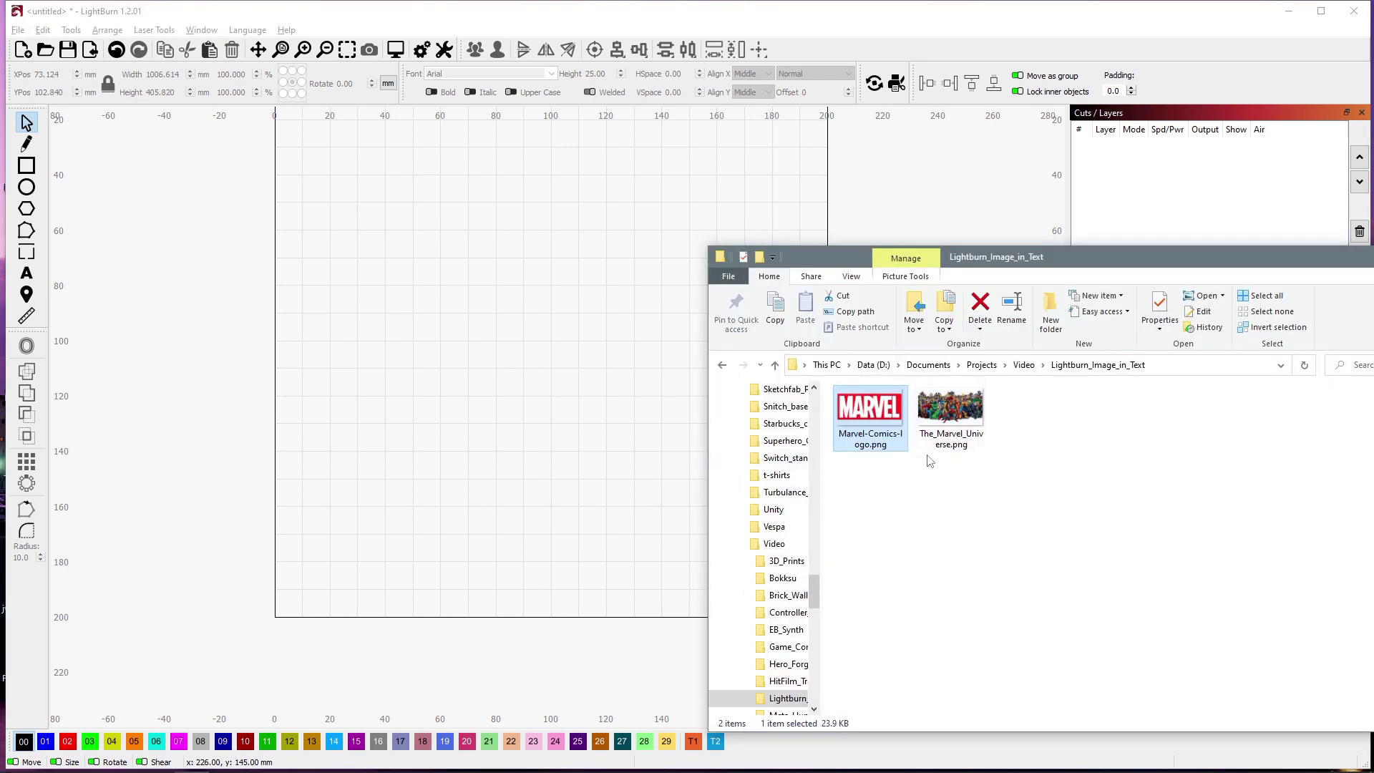
click(953, 407)
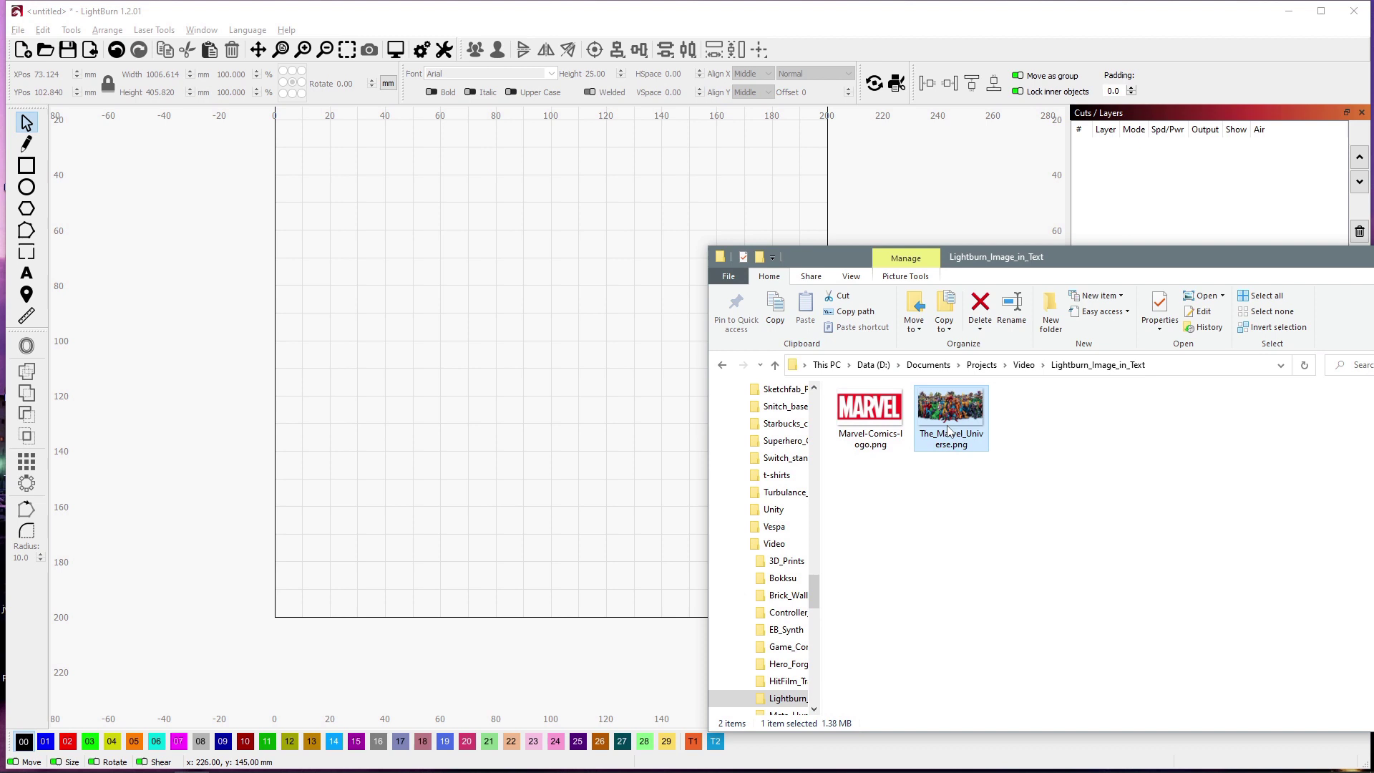
click(1064, 423)
drag(1061, 407, 436, 492)
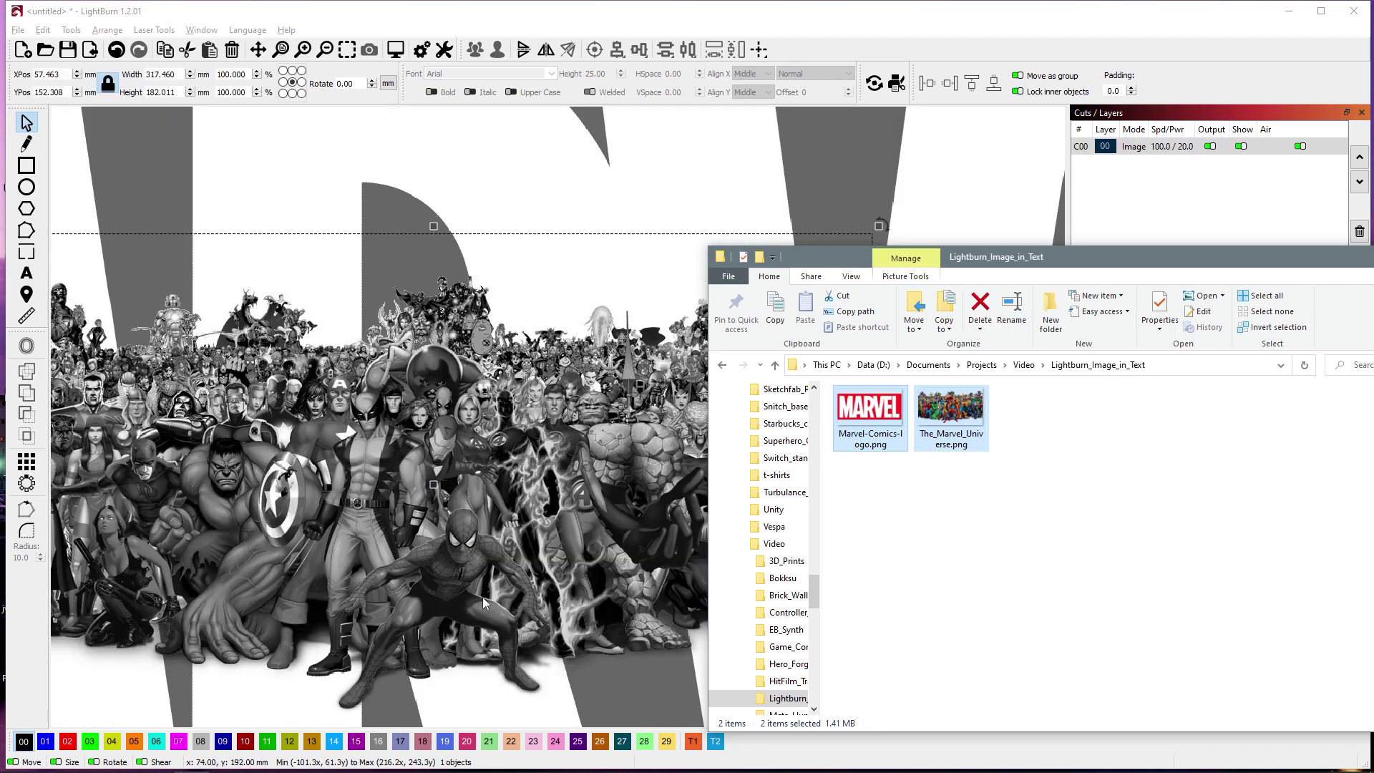
Shrink the MARVEL logo to about 120 mm wide and move it to the top of the work area
scroll(427, 489, down, 4)
scroll(427, 489, down, 2)
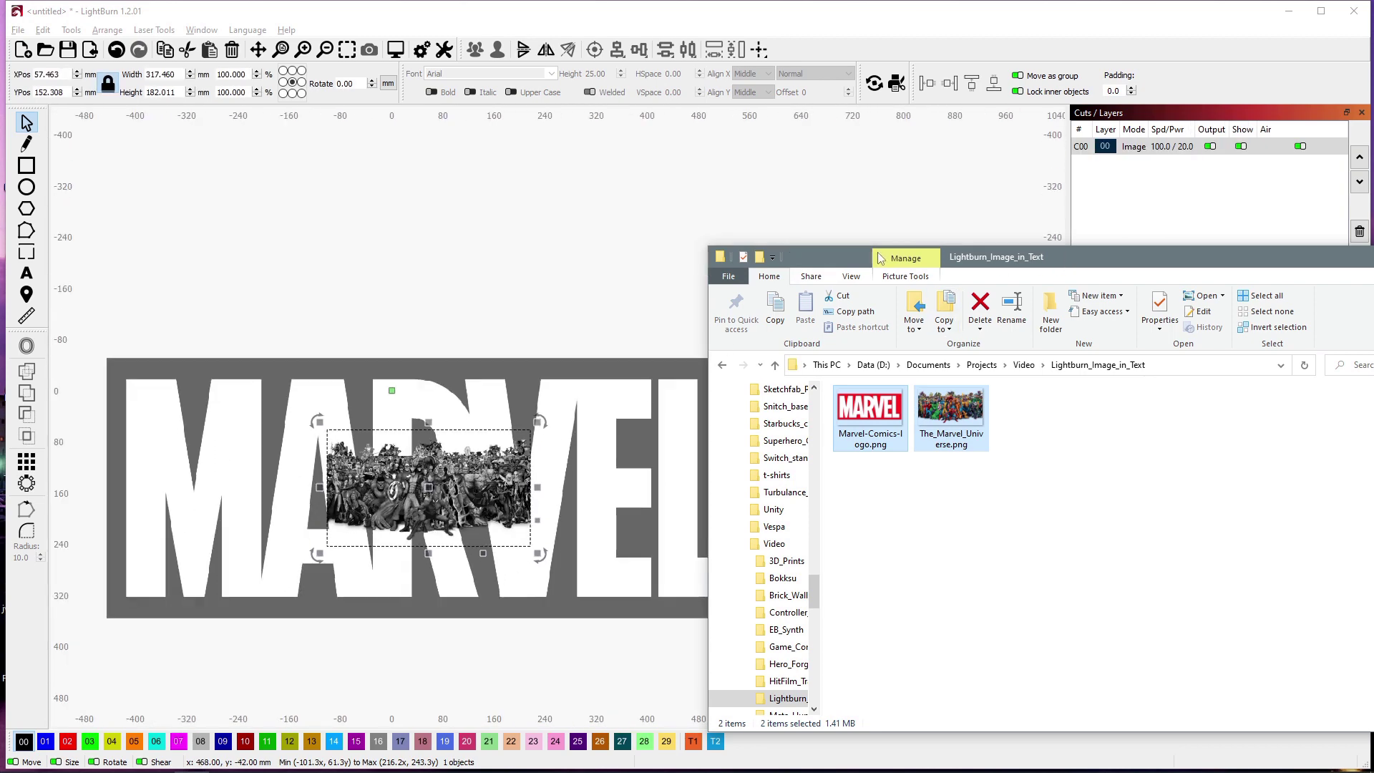
click(757, 199)
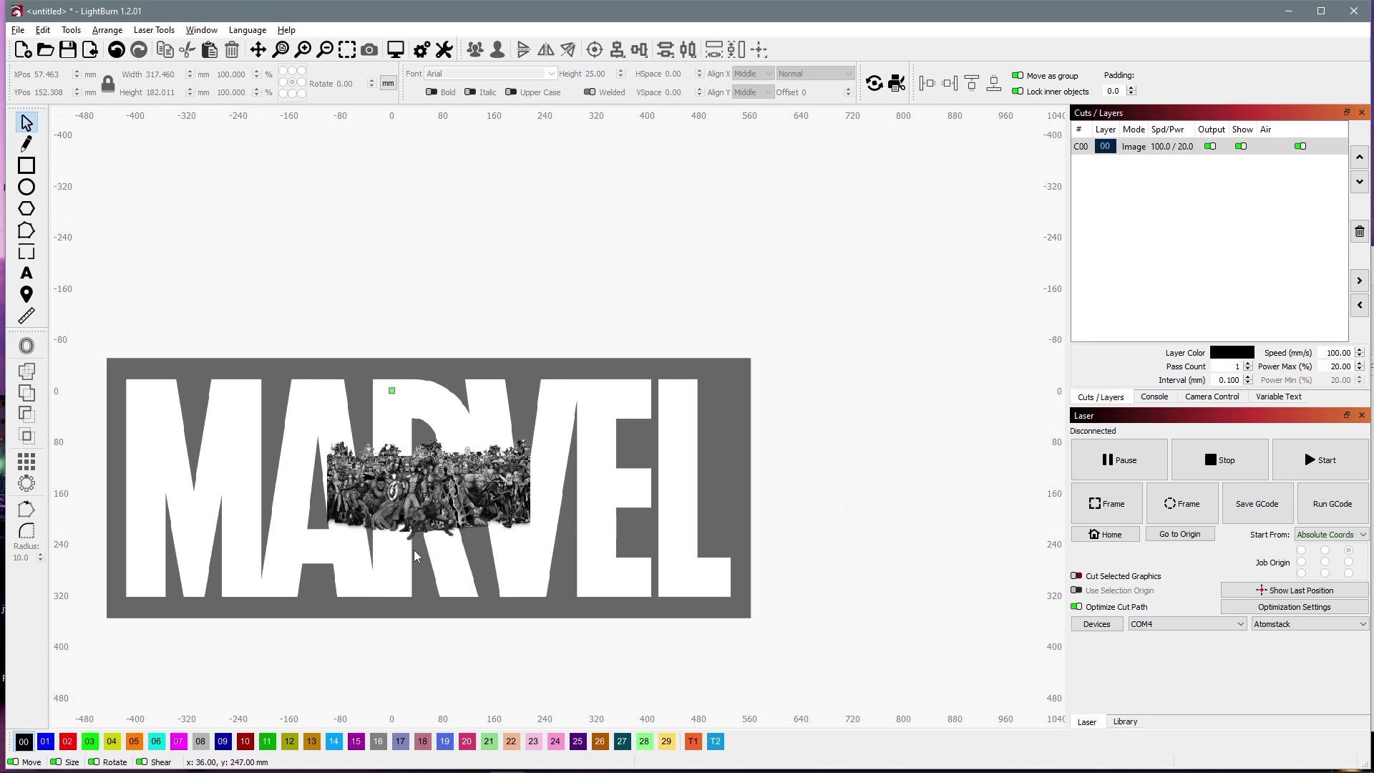
scroll(350, 607, up, 2)
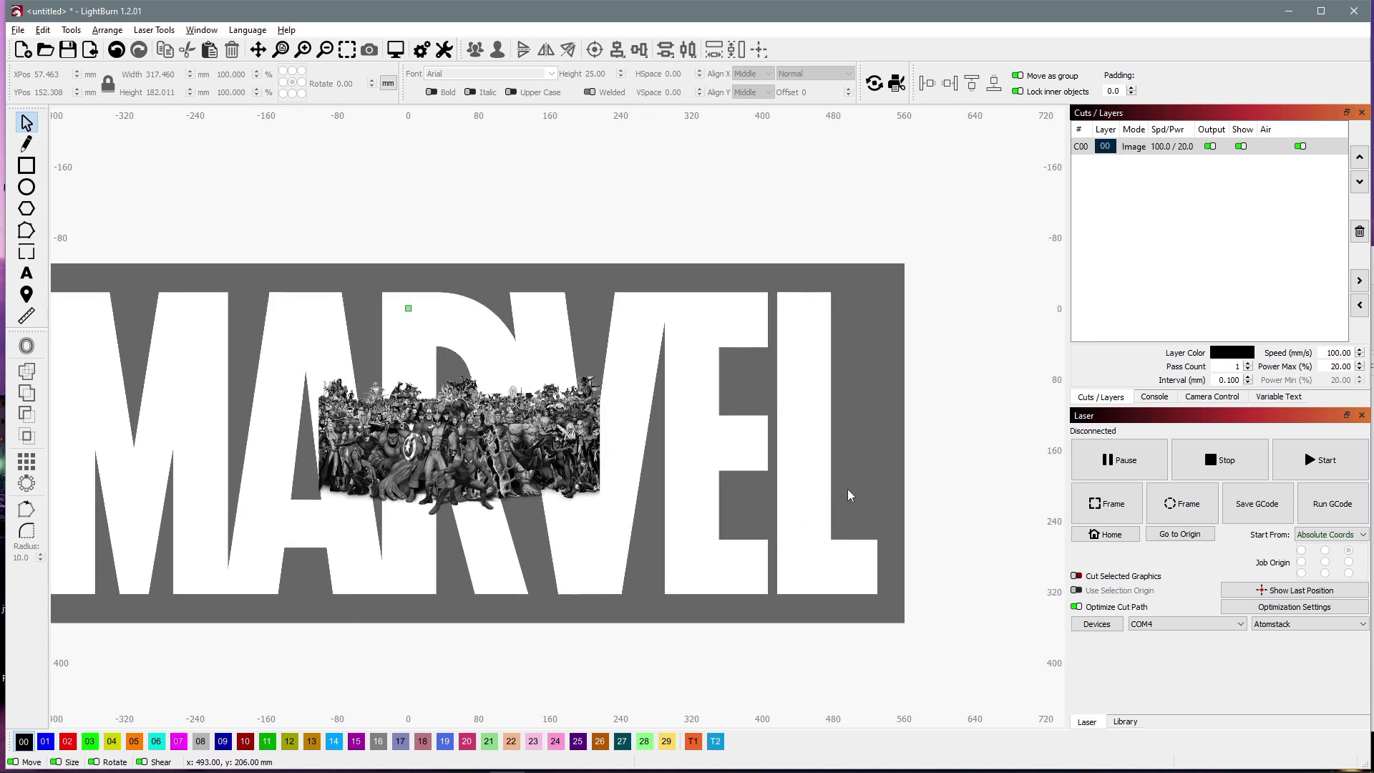
click(863, 469)
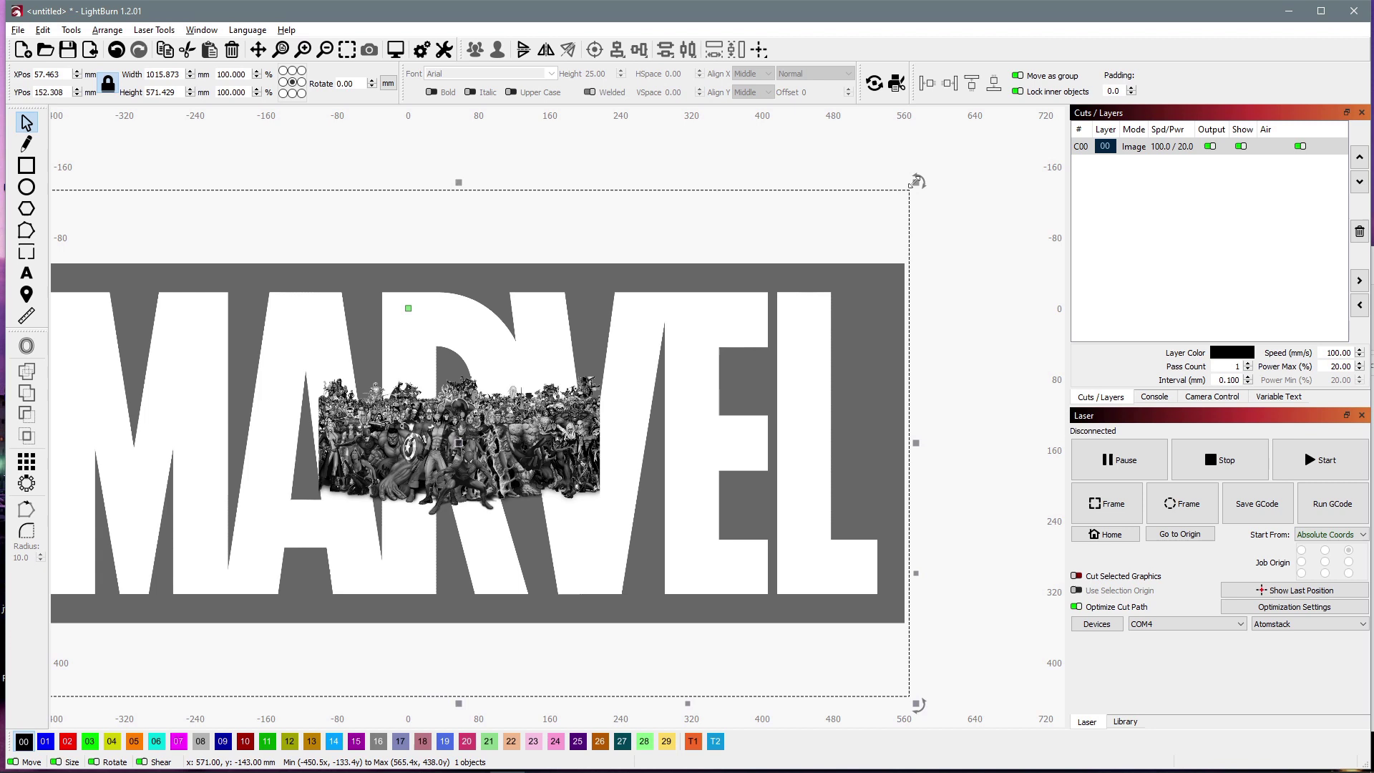
drag(912, 183, 265, 558)
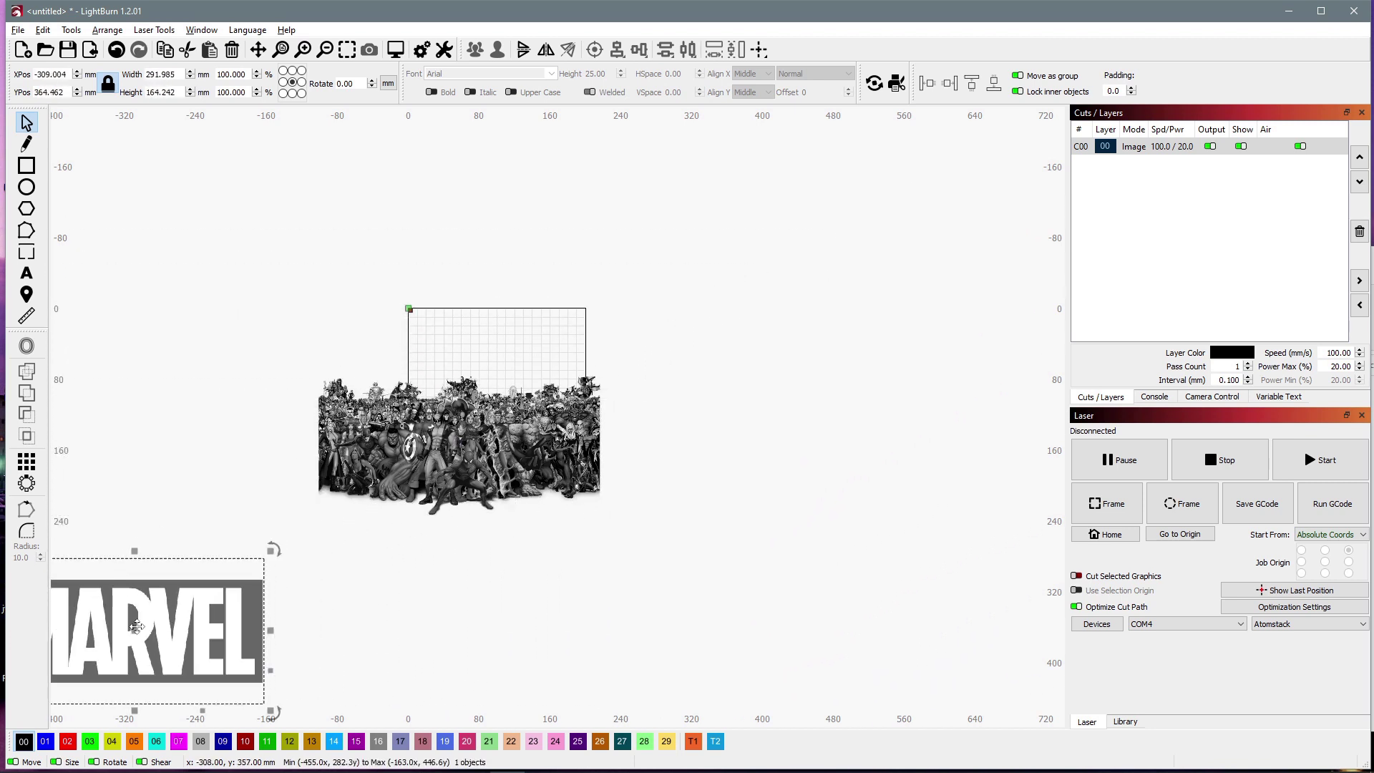
drag(184, 642, 562, 358)
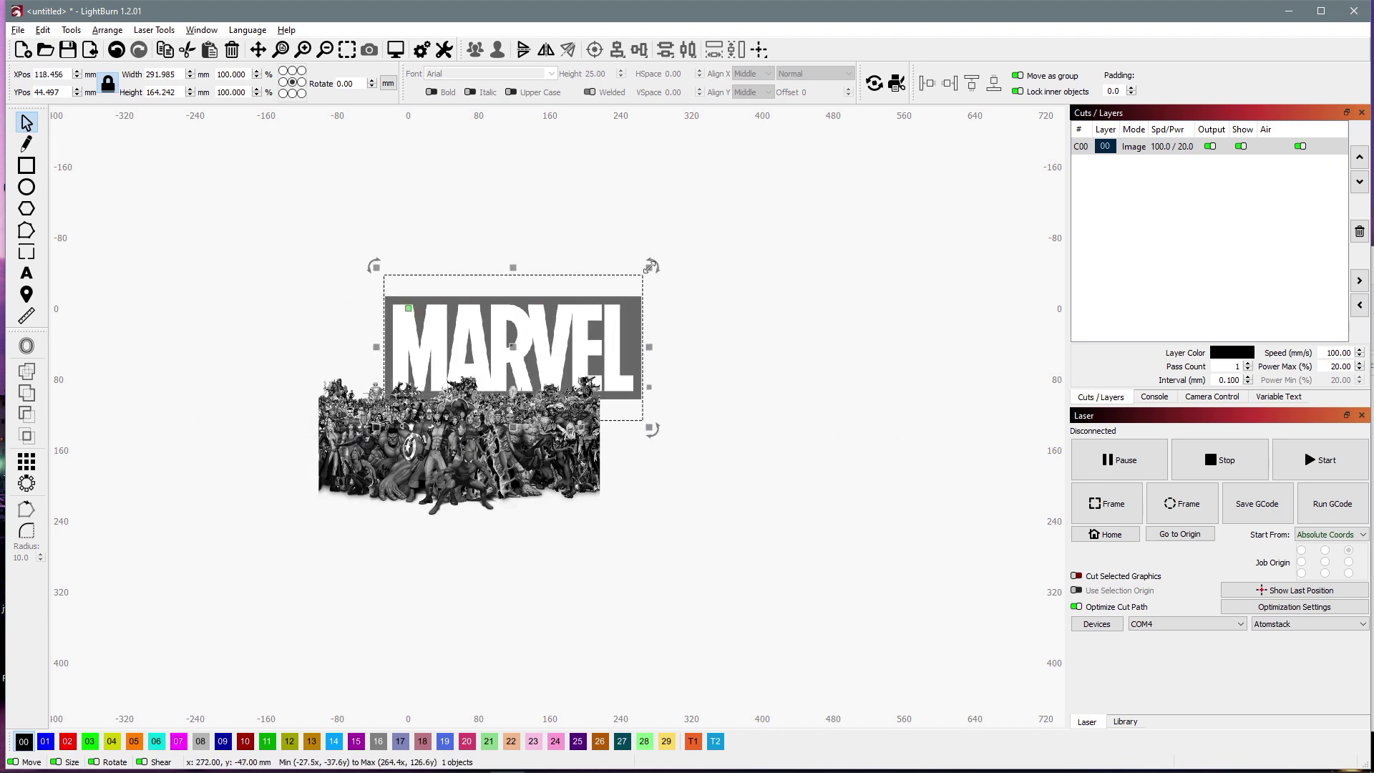
drag(649, 267, 492, 352)
drag(437, 389, 499, 353)
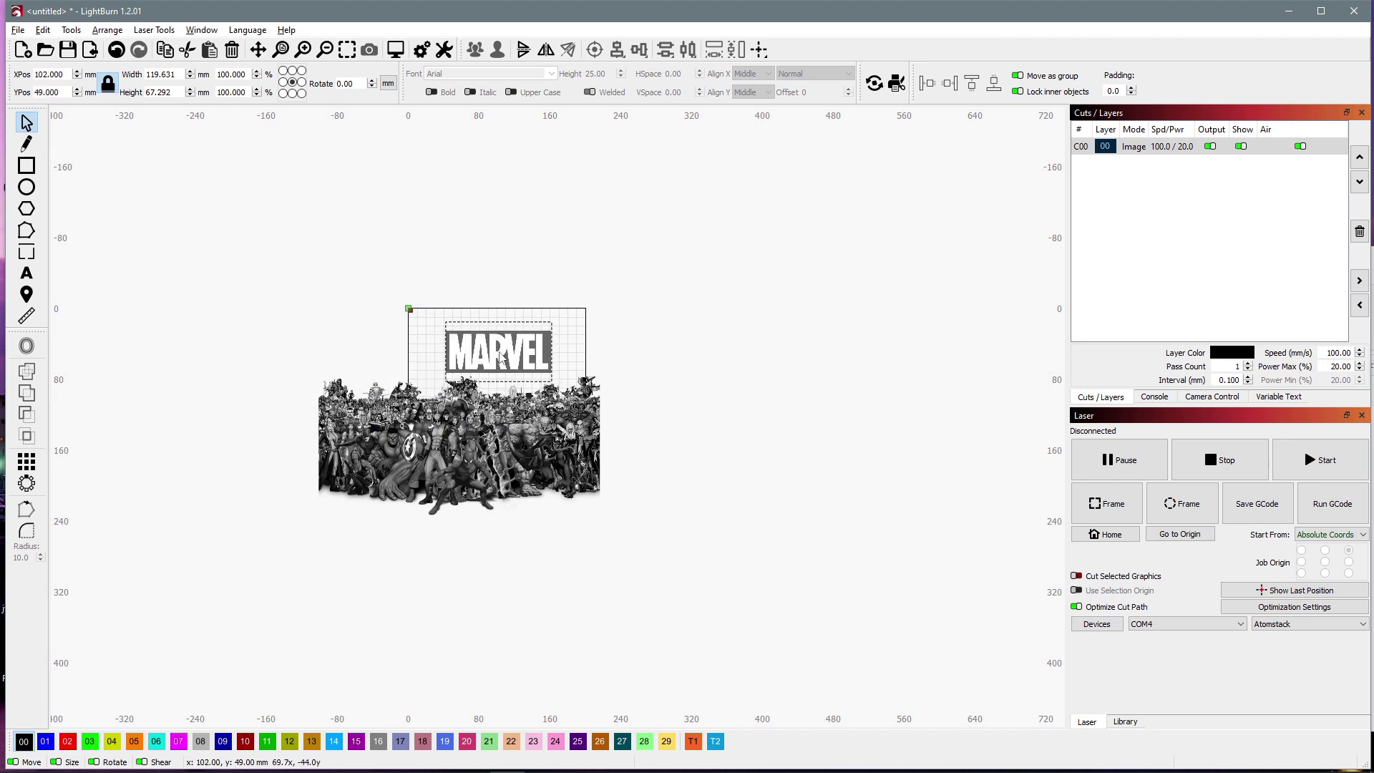
Scale the crowd image down below the logo, then nudge the logo into its final position
click(570, 464)
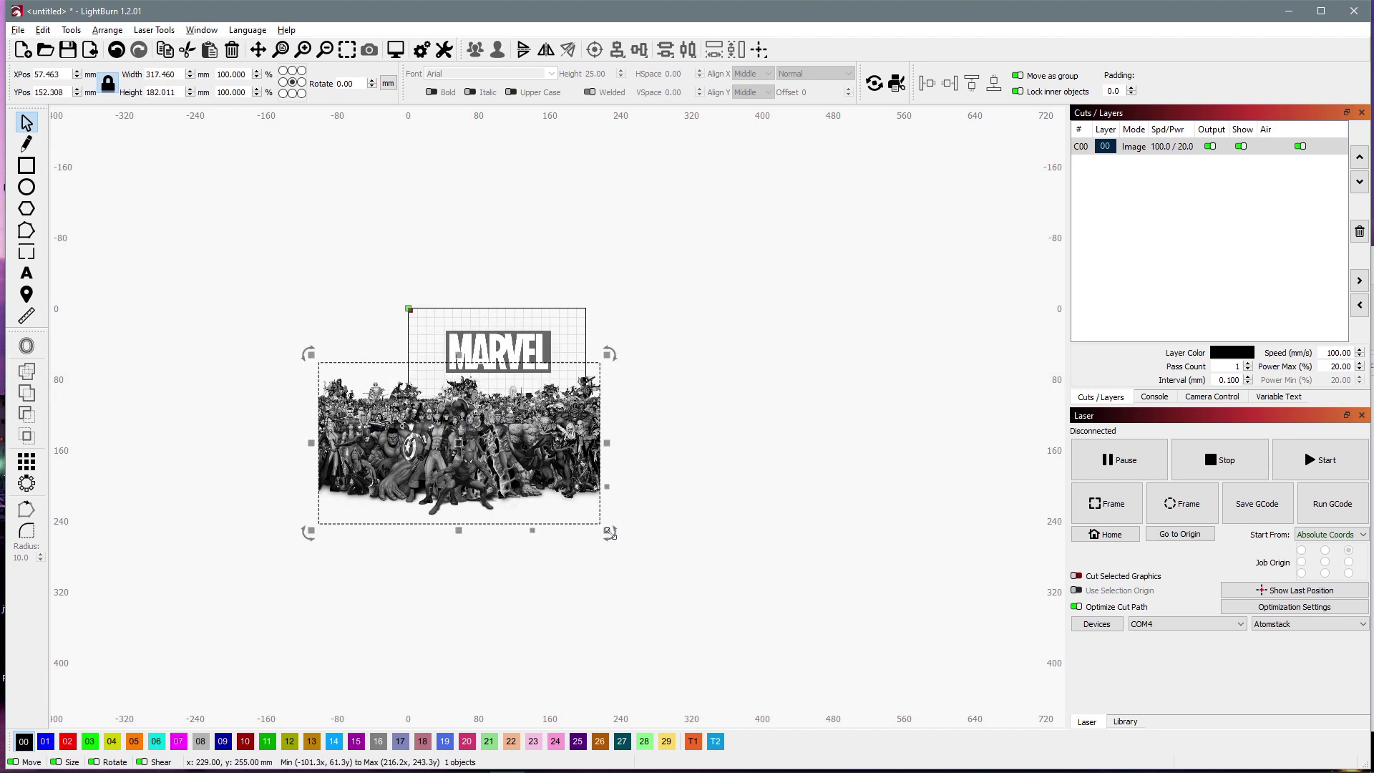
drag(605, 526, 499, 467)
scroll(385, 389, up, 4)
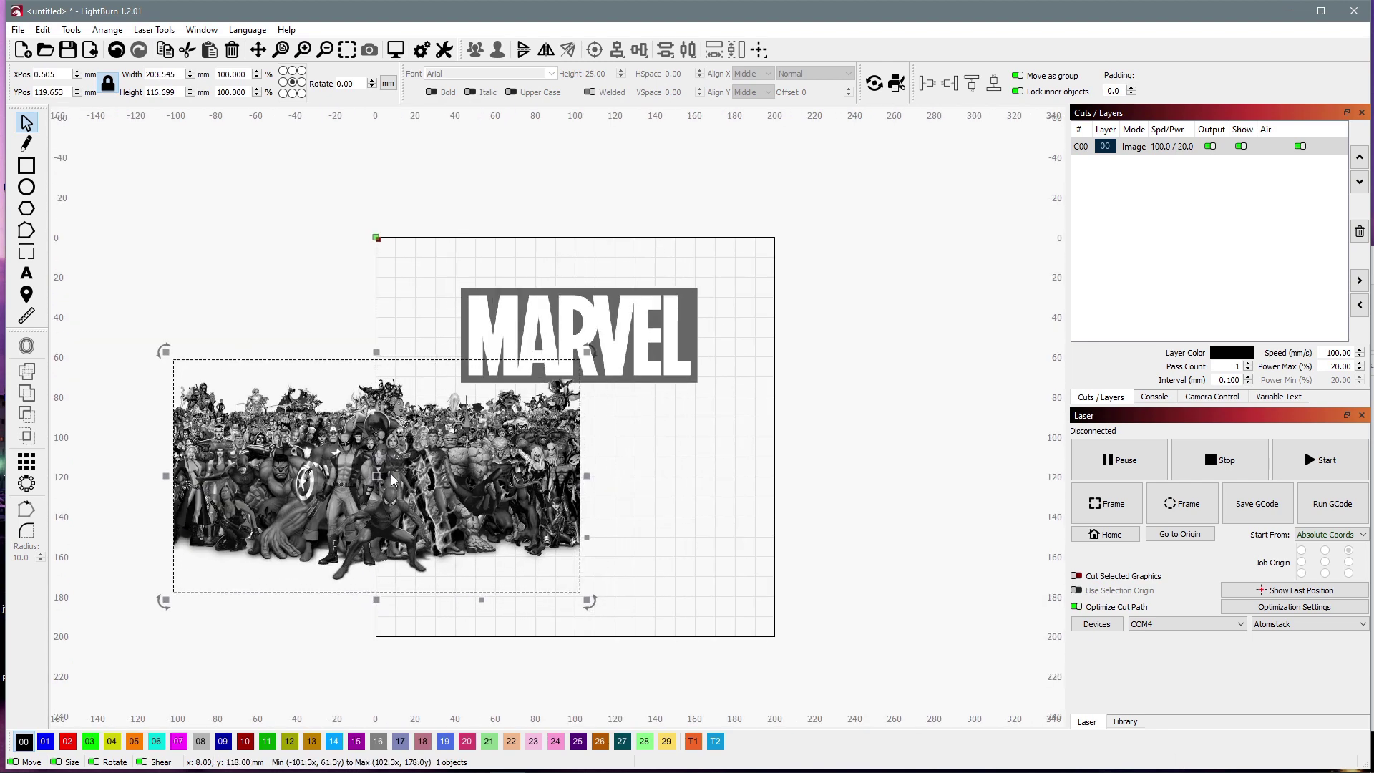
drag(394, 483, 592, 667)
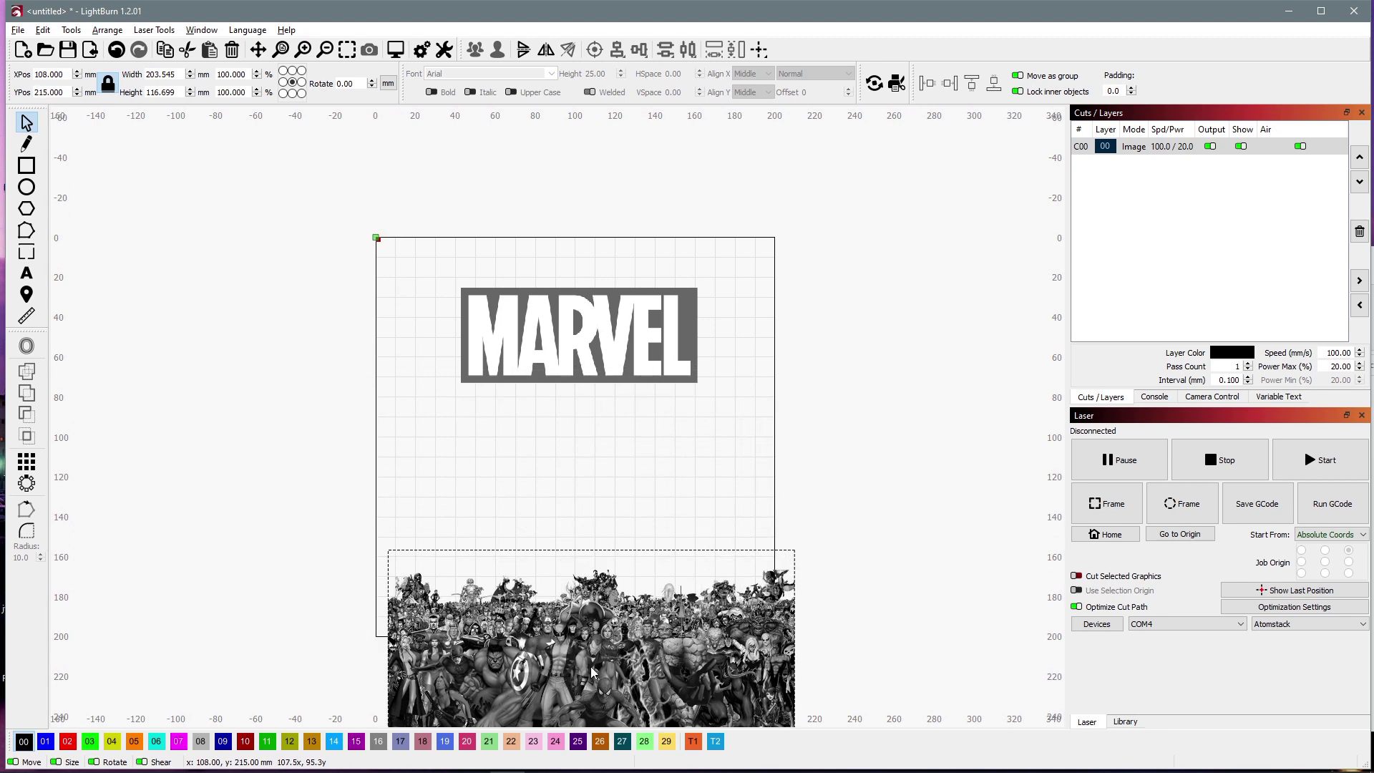
click(604, 359)
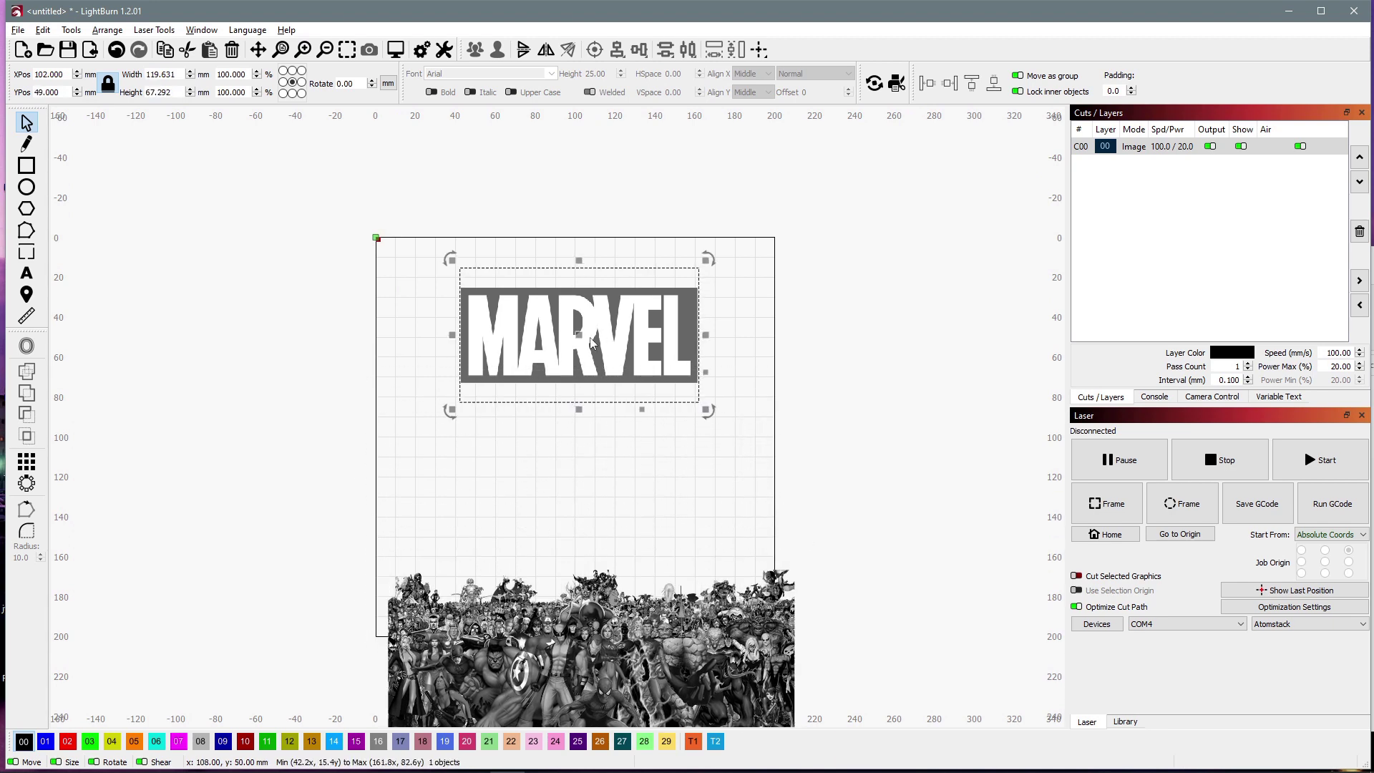
drag(576, 336, 579, 366)
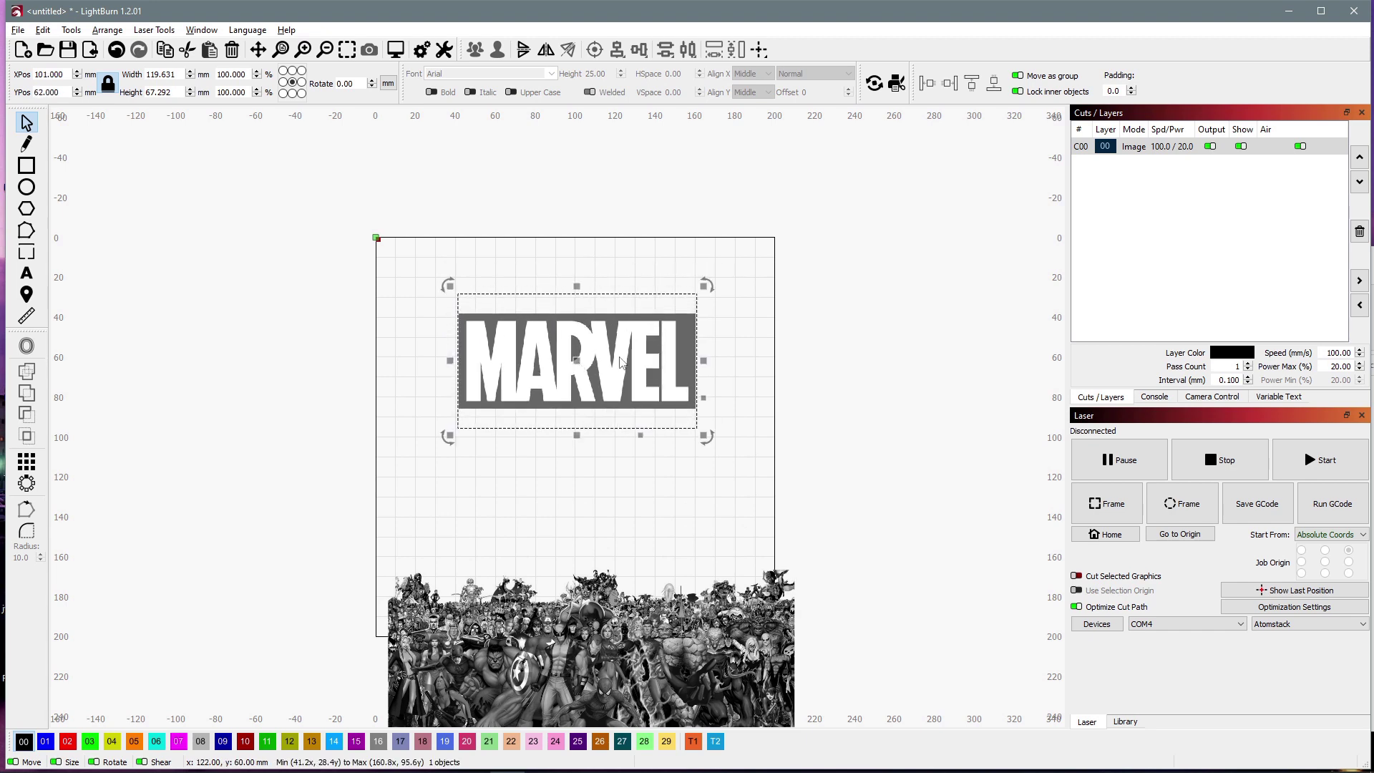
scroll(614, 361, up, 2)
scroll(614, 360, up, 1)
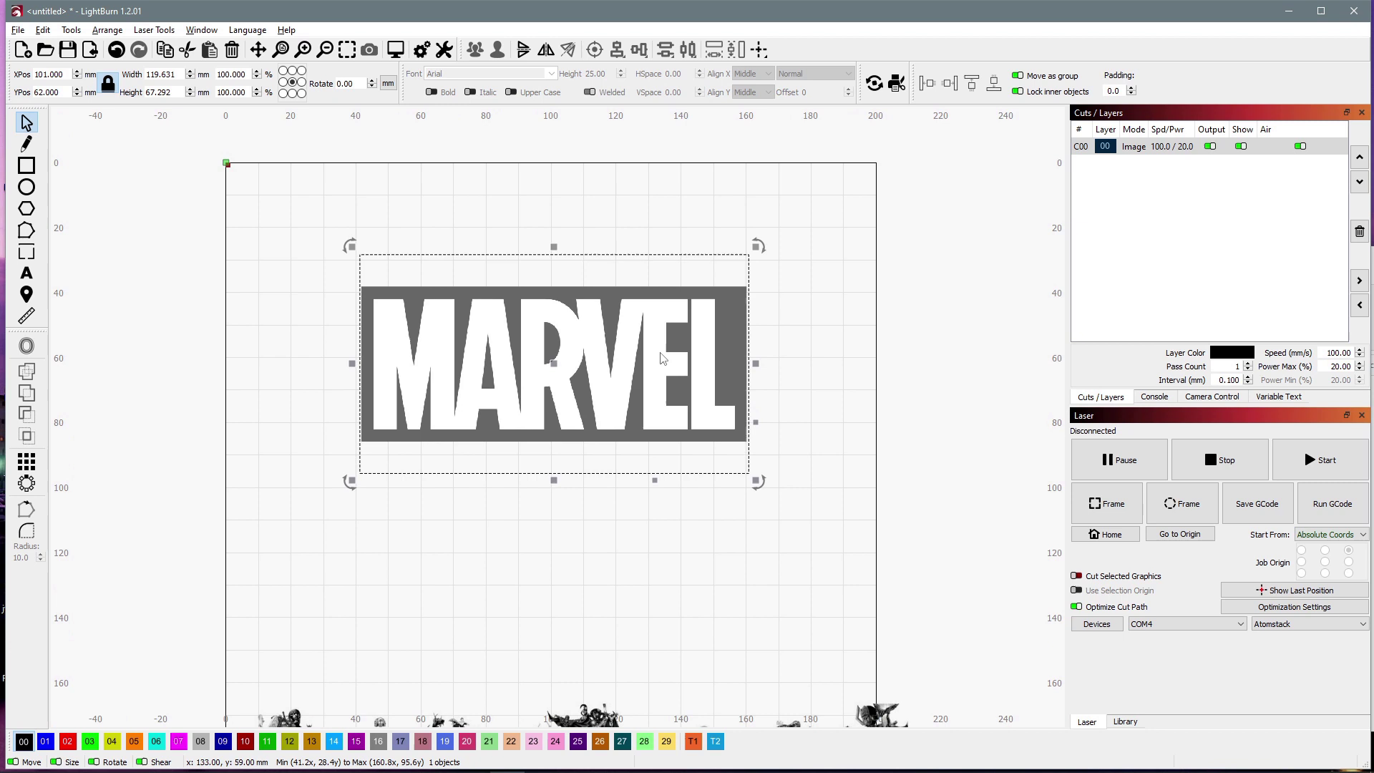
Trace the MARVEL logo image into vector outlines, deleting the original image after the trace
right_click(642, 343)
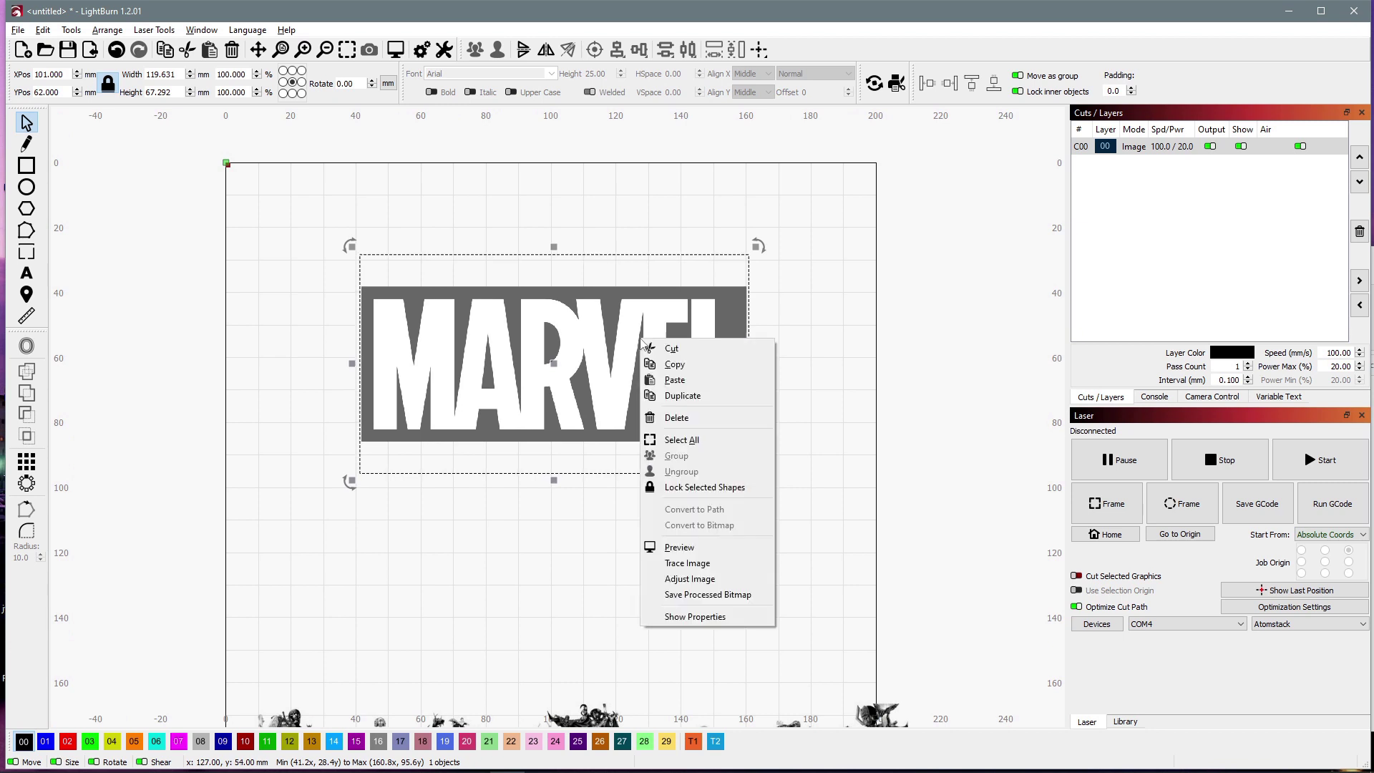
click(687, 563)
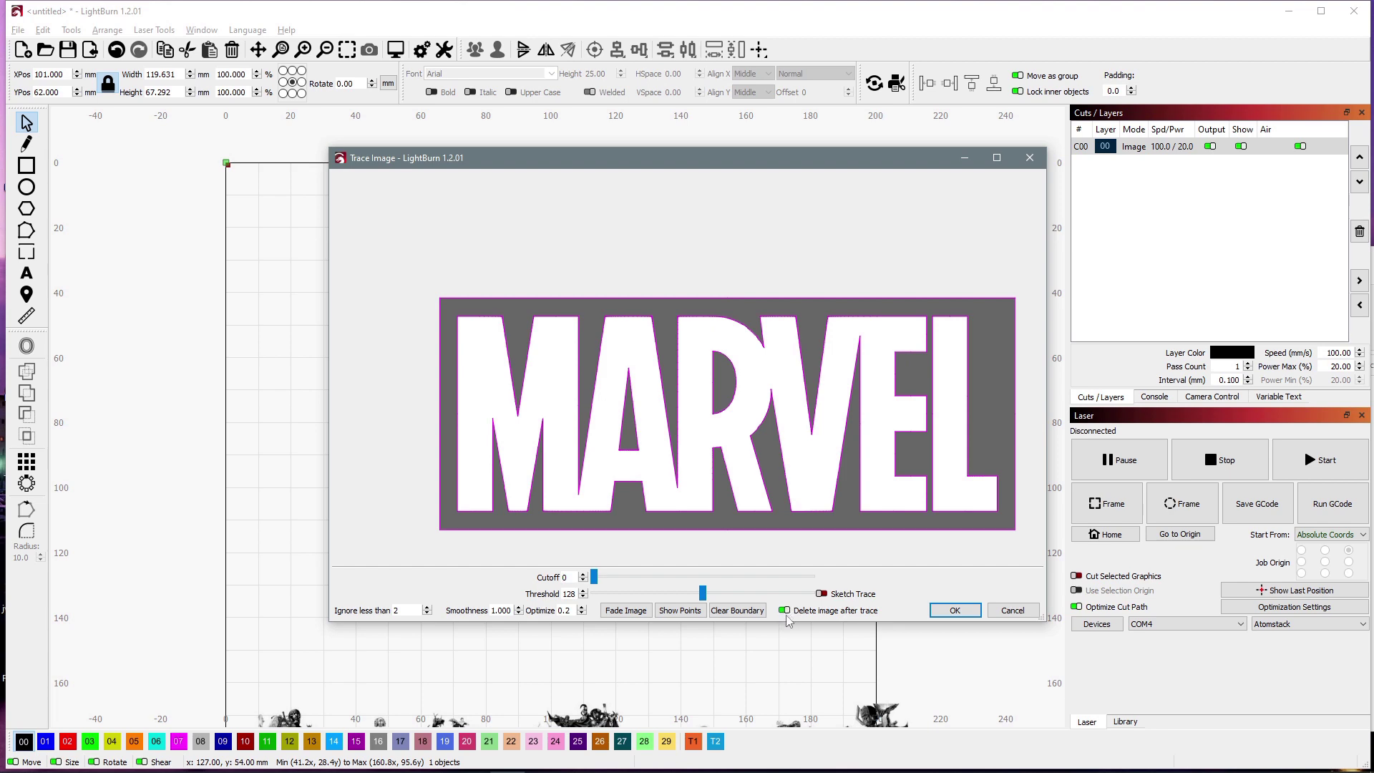
click(956, 611)
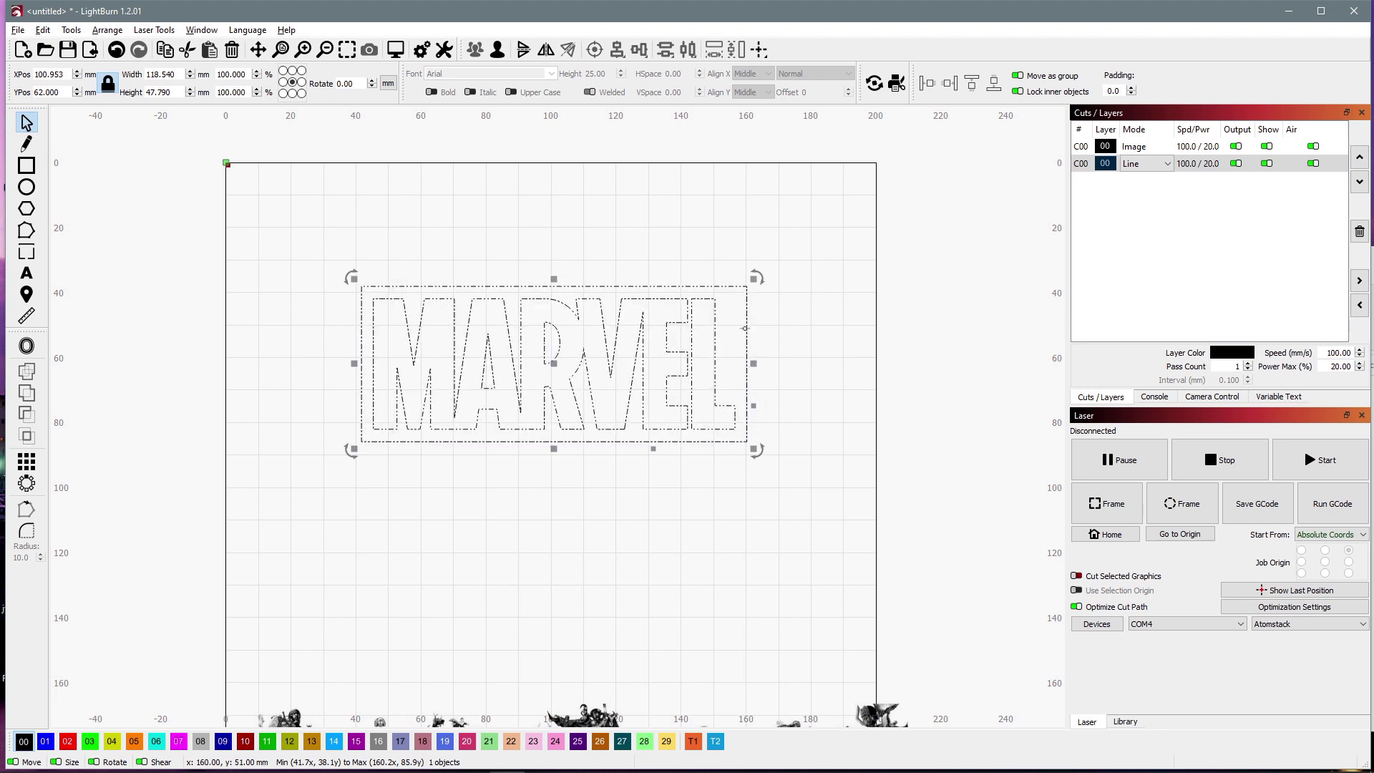
Ungroup the traced outline and delete the outer rectangle surrounding the MARVEL letters
right_click(744, 328)
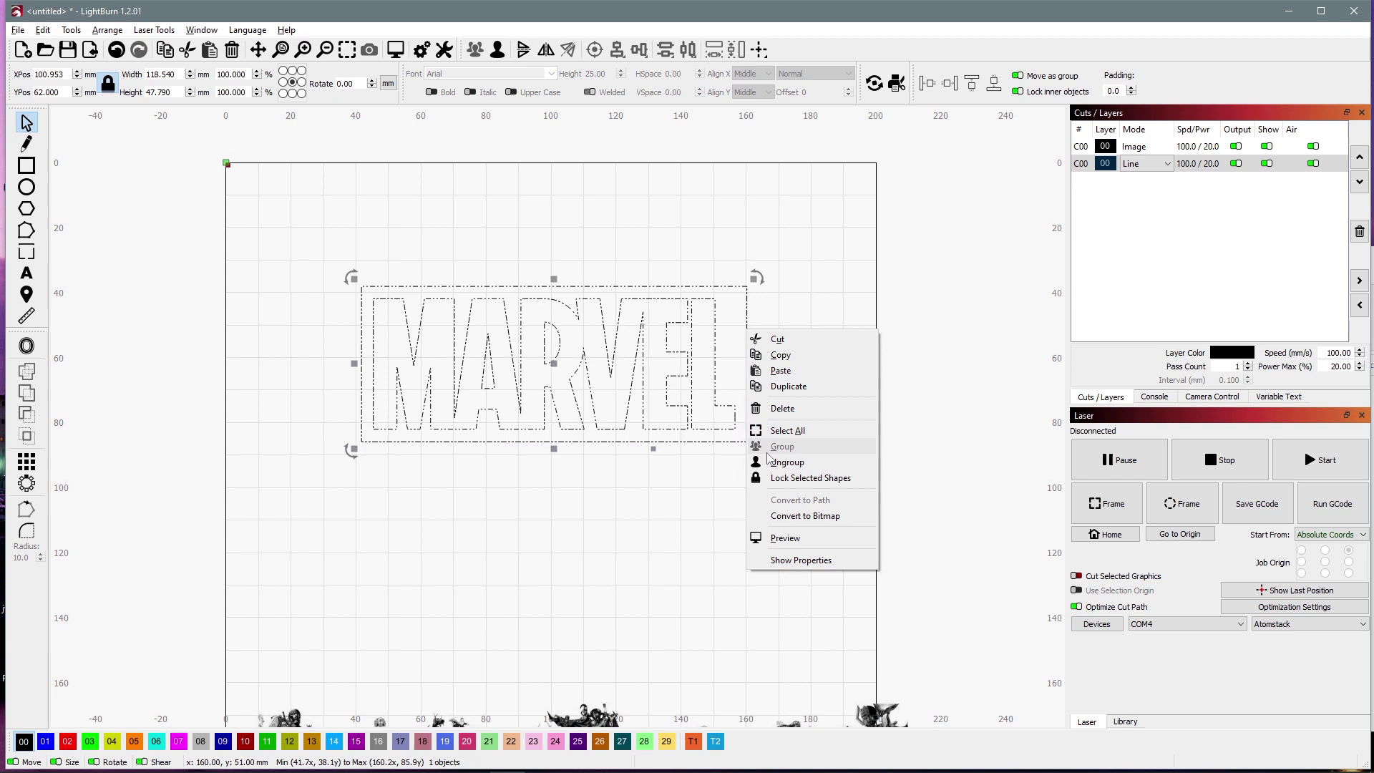
click(774, 462)
click(819, 337)
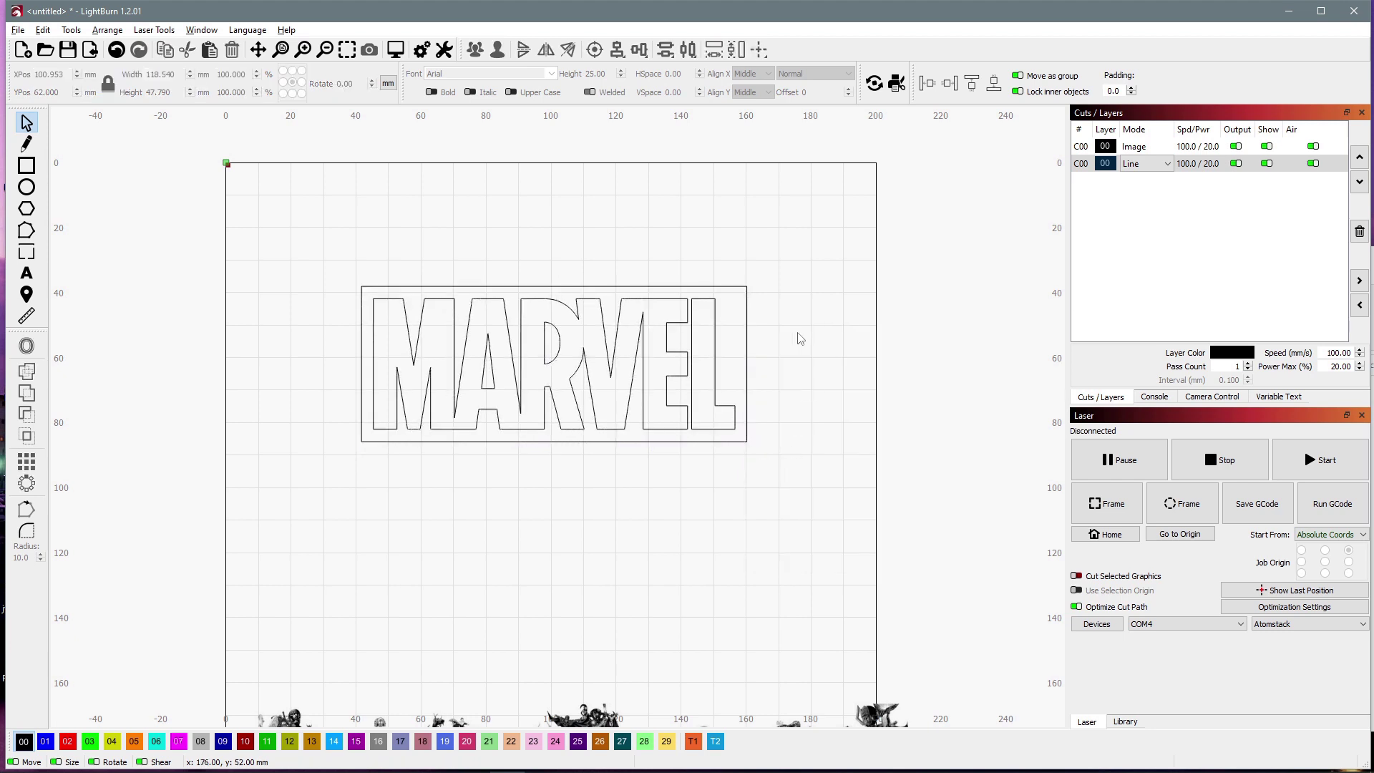
drag(741, 342, 737, 345)
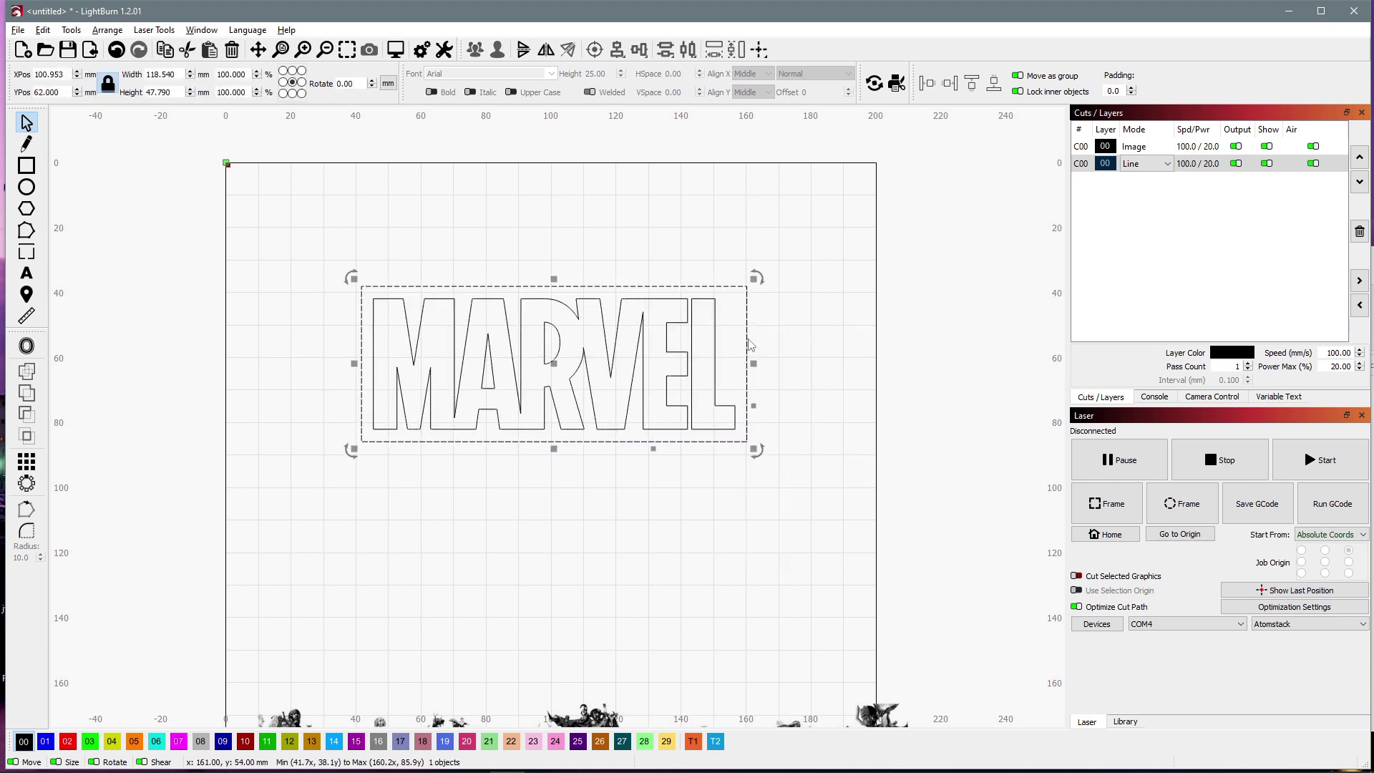
key(Delete)
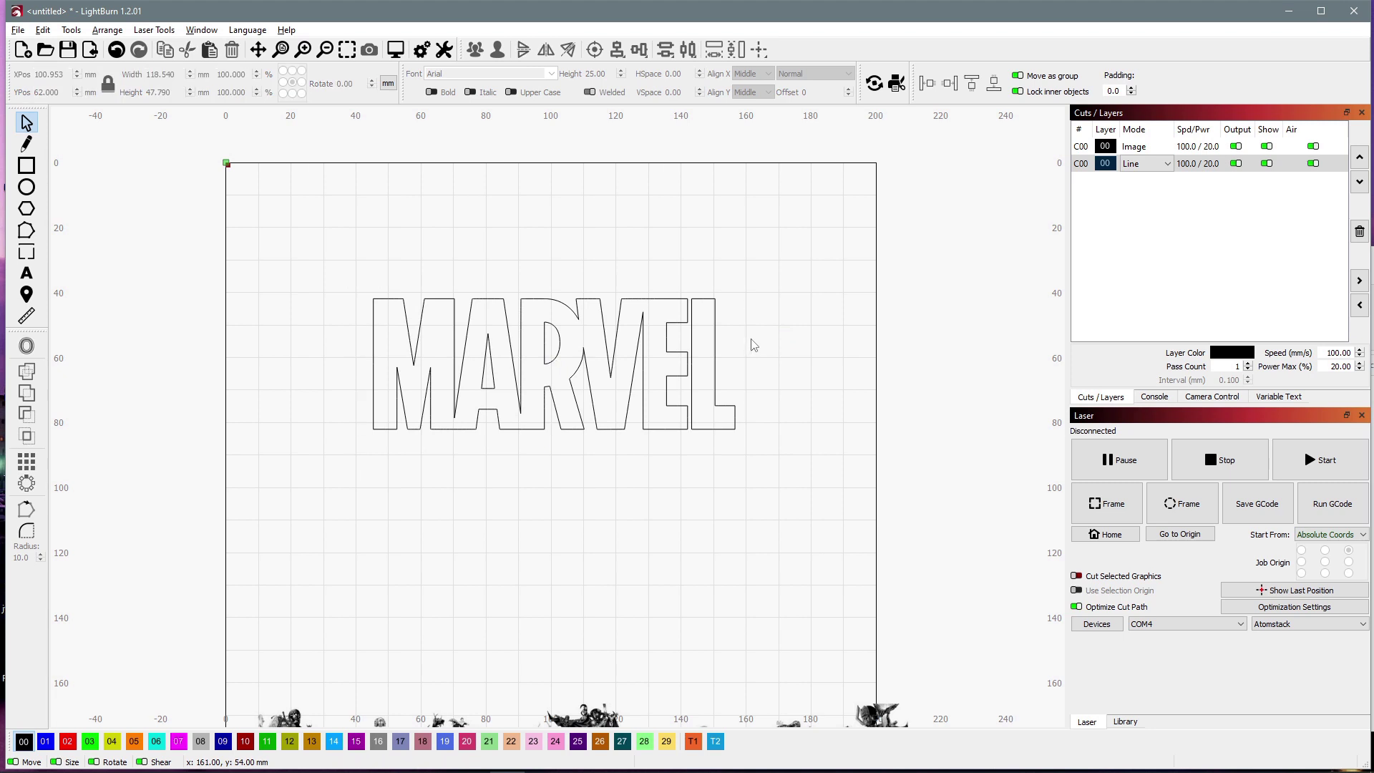
Group the five MARVEL letter outlines into one object and assign it to the T1 layer
drag(311, 431, 304, 465)
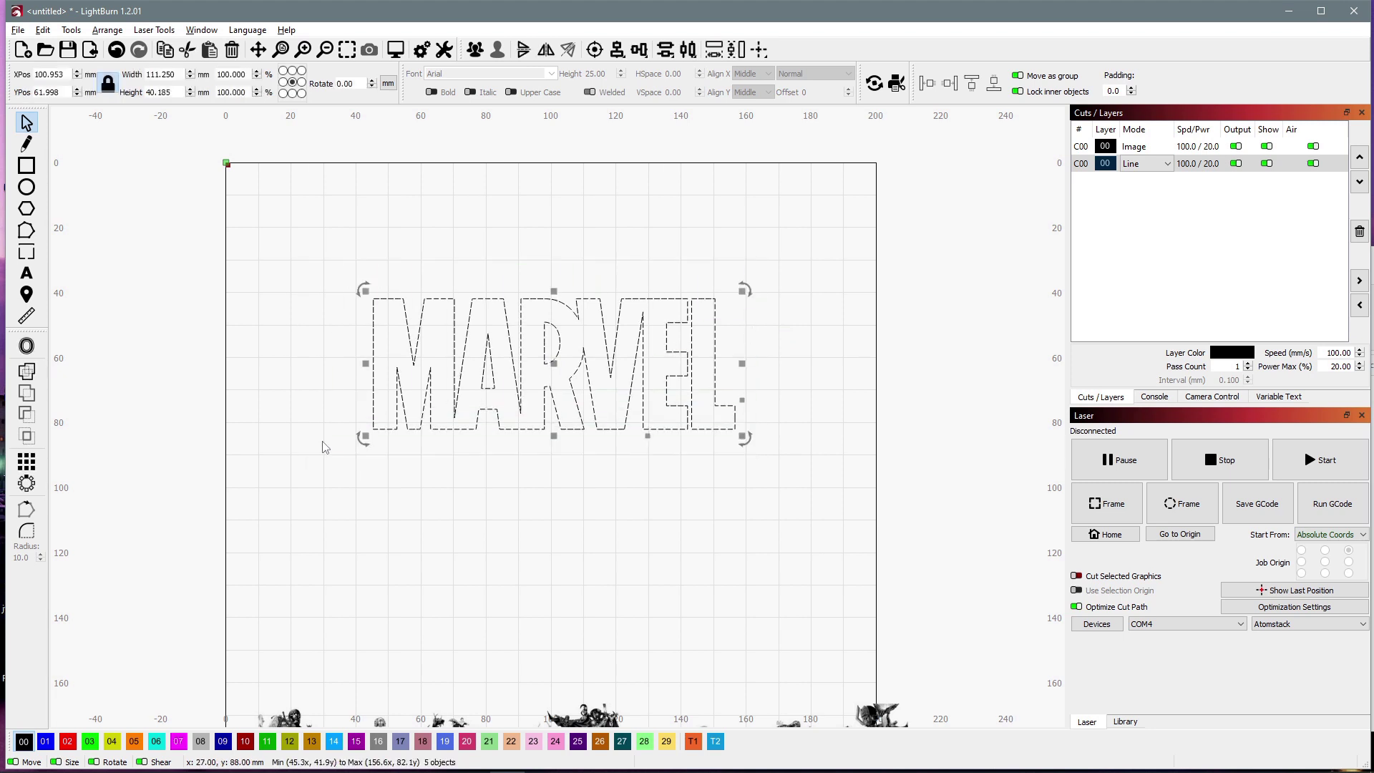
right_click(523, 388)
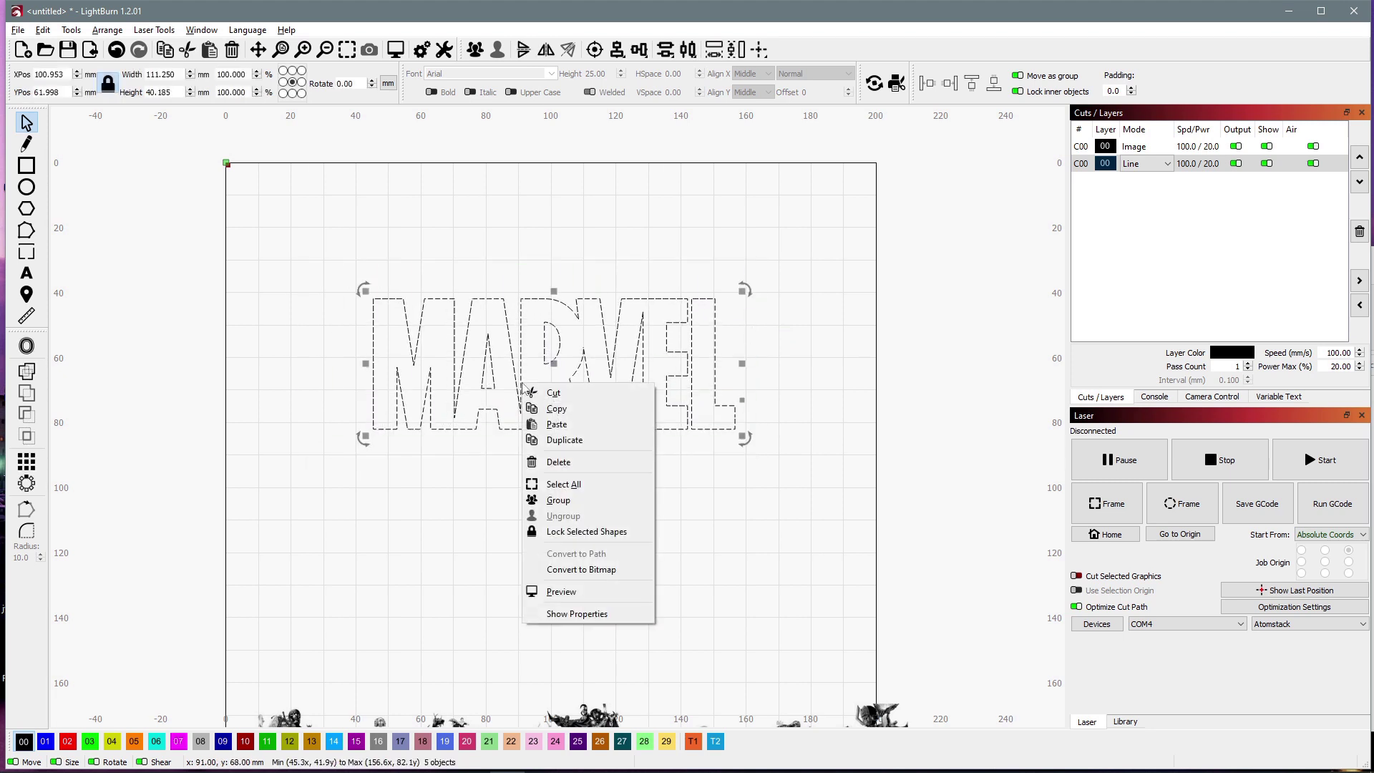
click(549, 499)
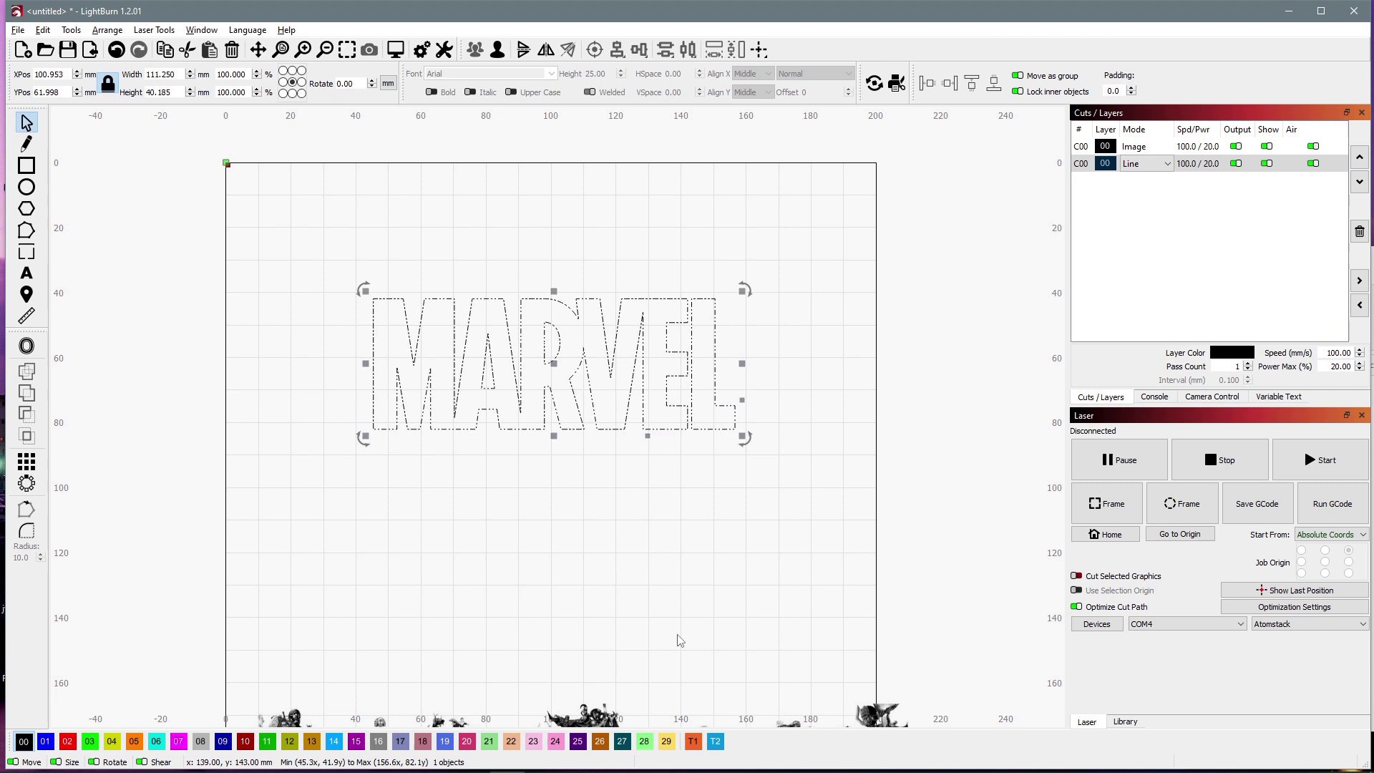
click(693, 742)
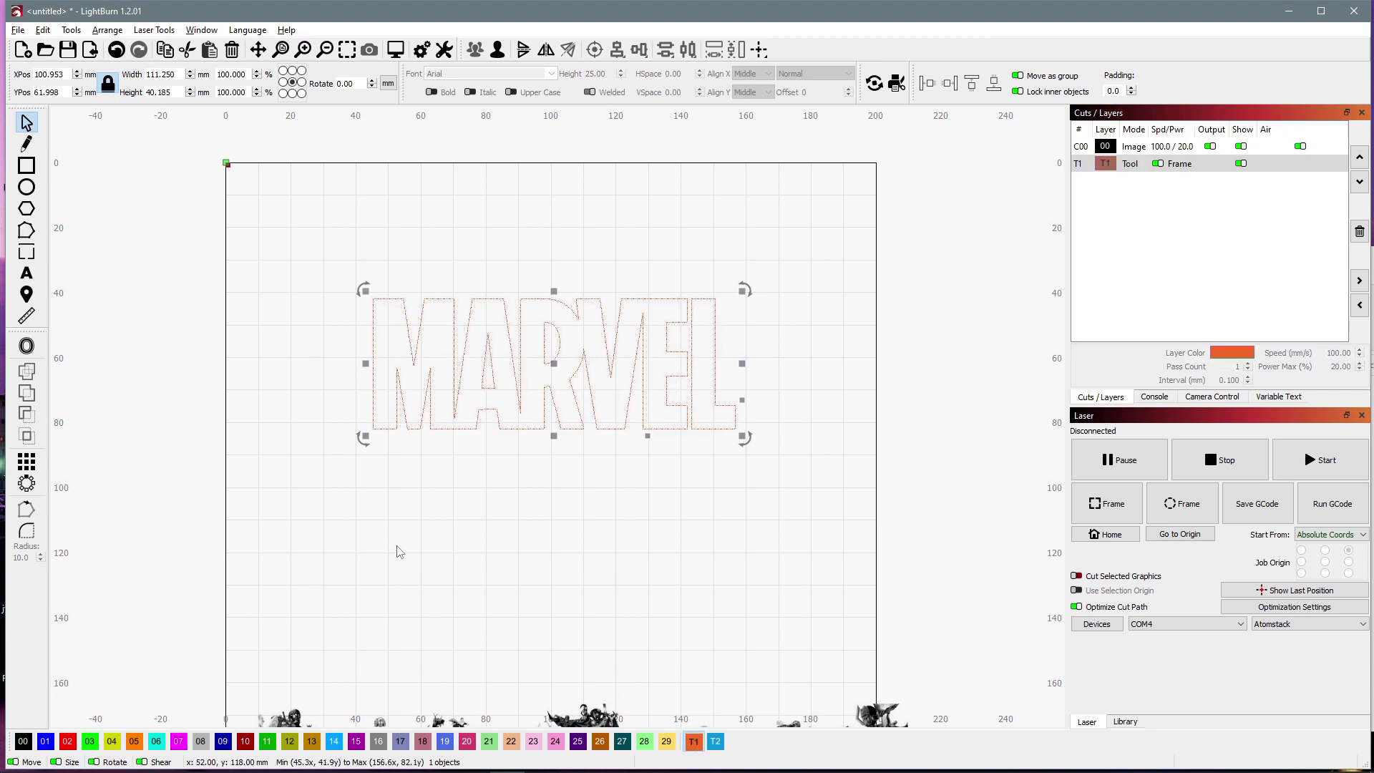
click(27, 277)
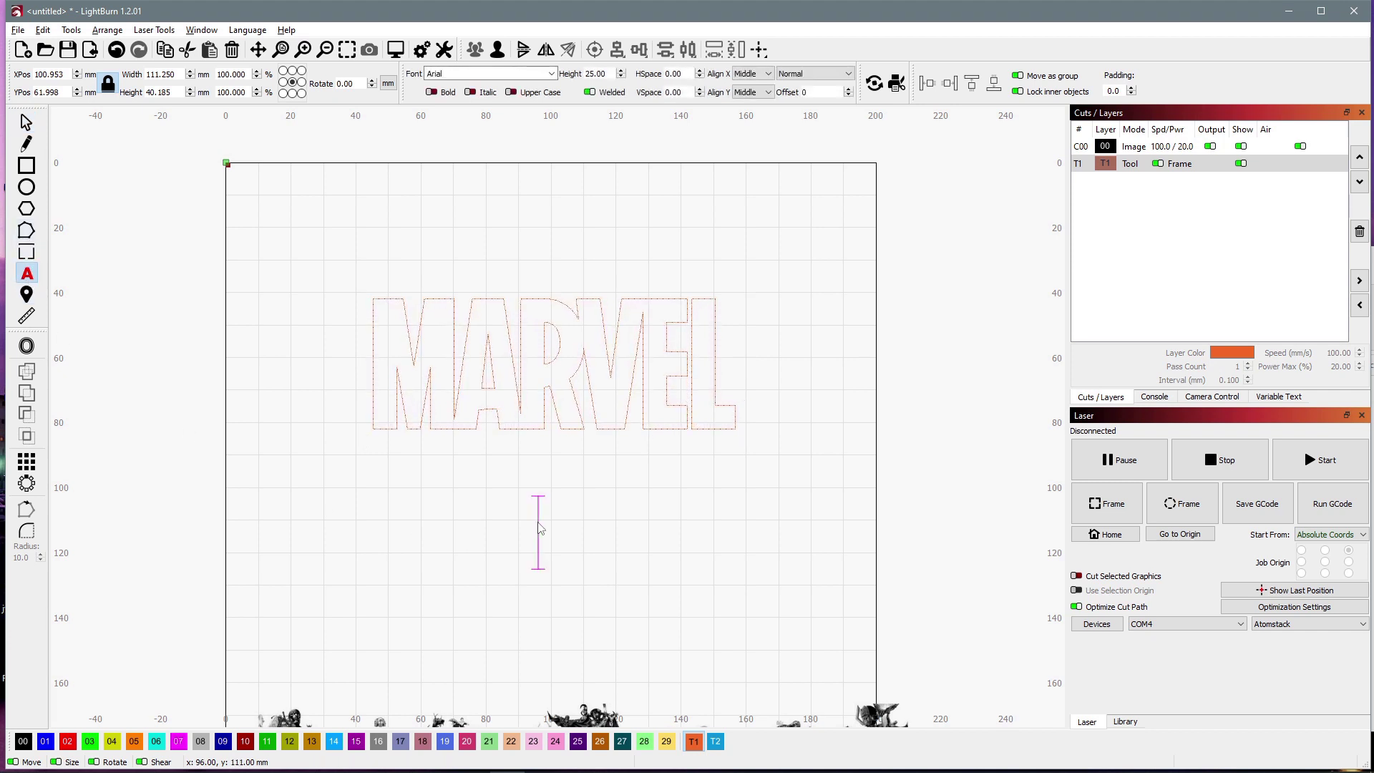
text(MARVEL)
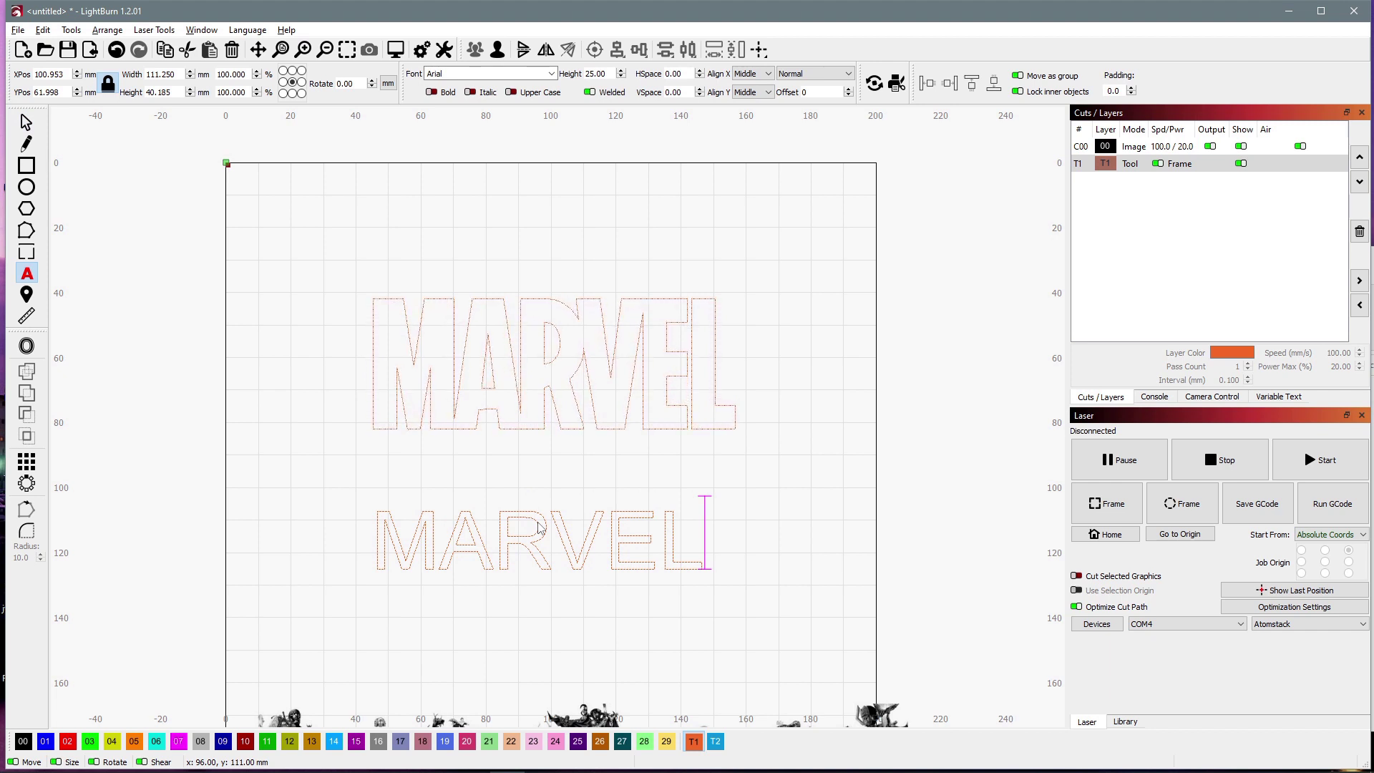
key(BackSpace)
key(BackSpace)
key(BackSpace)
key(BackSpace)
key(BackSpace)
key(BackSpace)
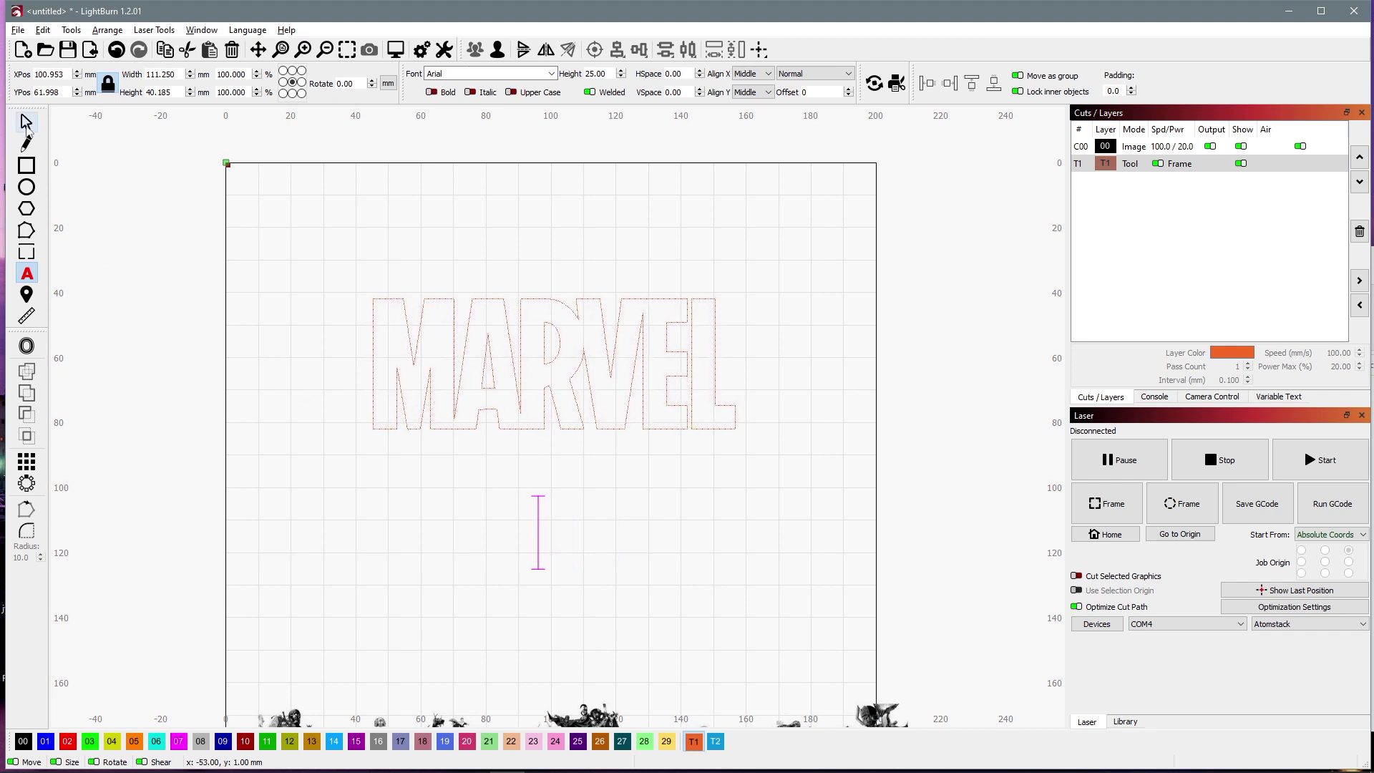
click(27, 123)
click(769, 498)
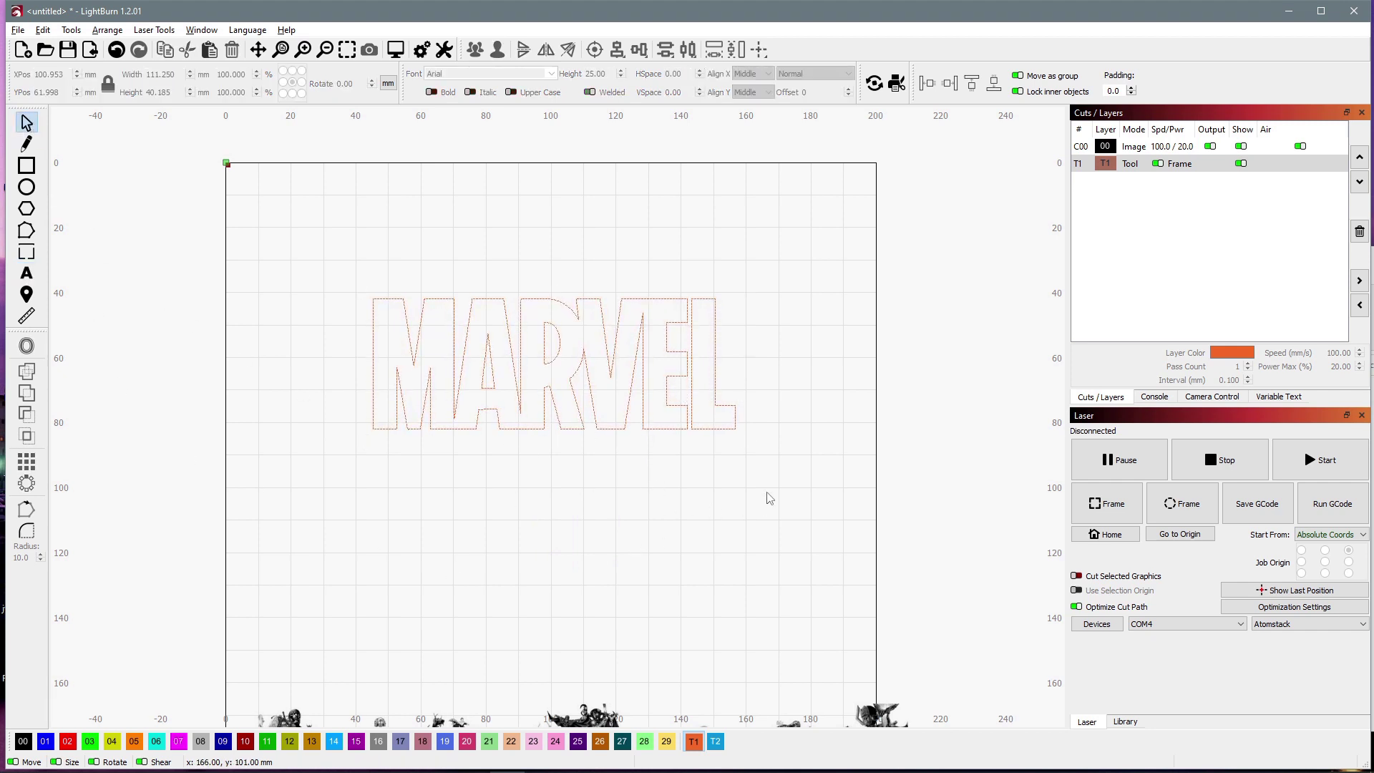
Move the Marvel characters image up and centre it over the MARVEL letter outlines
scroll(769, 384, down, 1)
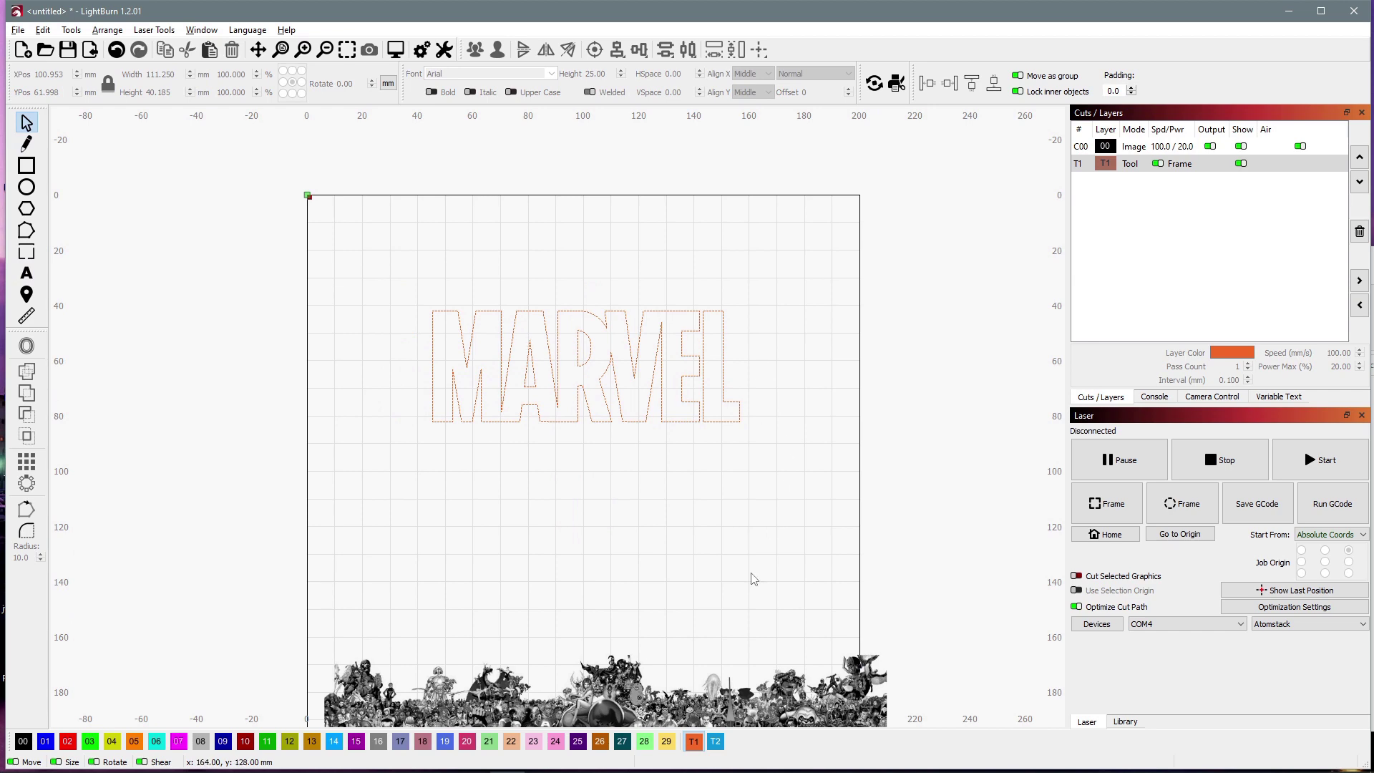
click(820, 694)
drag(603, 674, 600, 287)
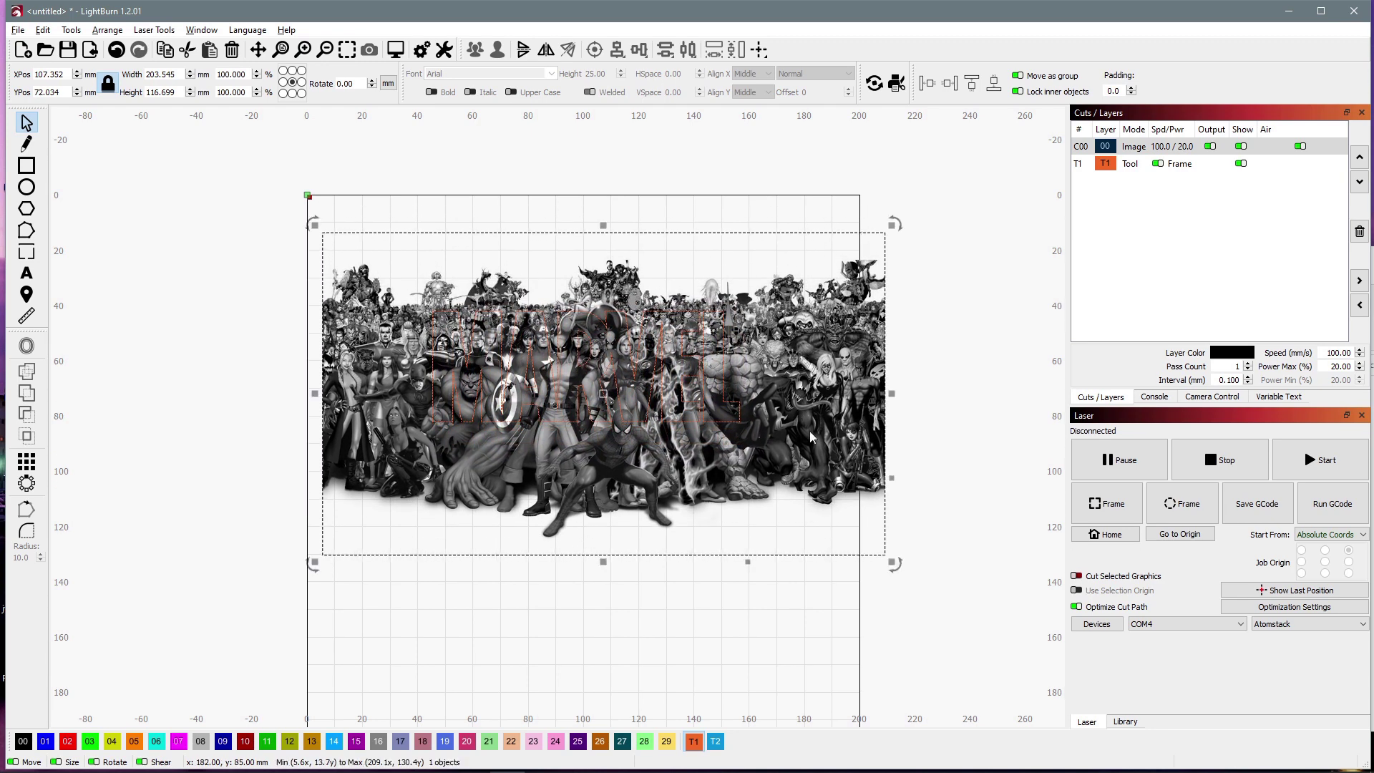
drag(809, 431, 792, 403)
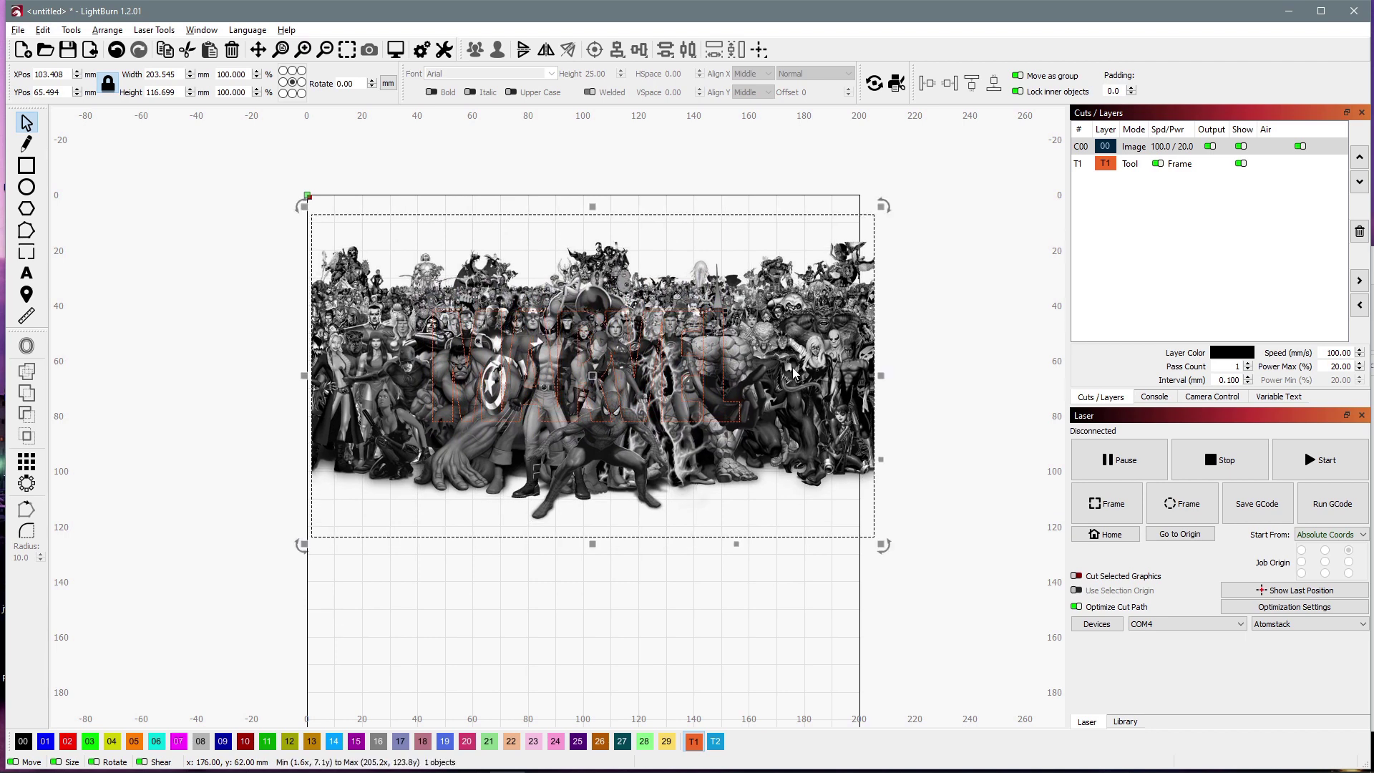
Use Arrange > Push to front on the characters image, then zoom in on the letters
click(104, 30)
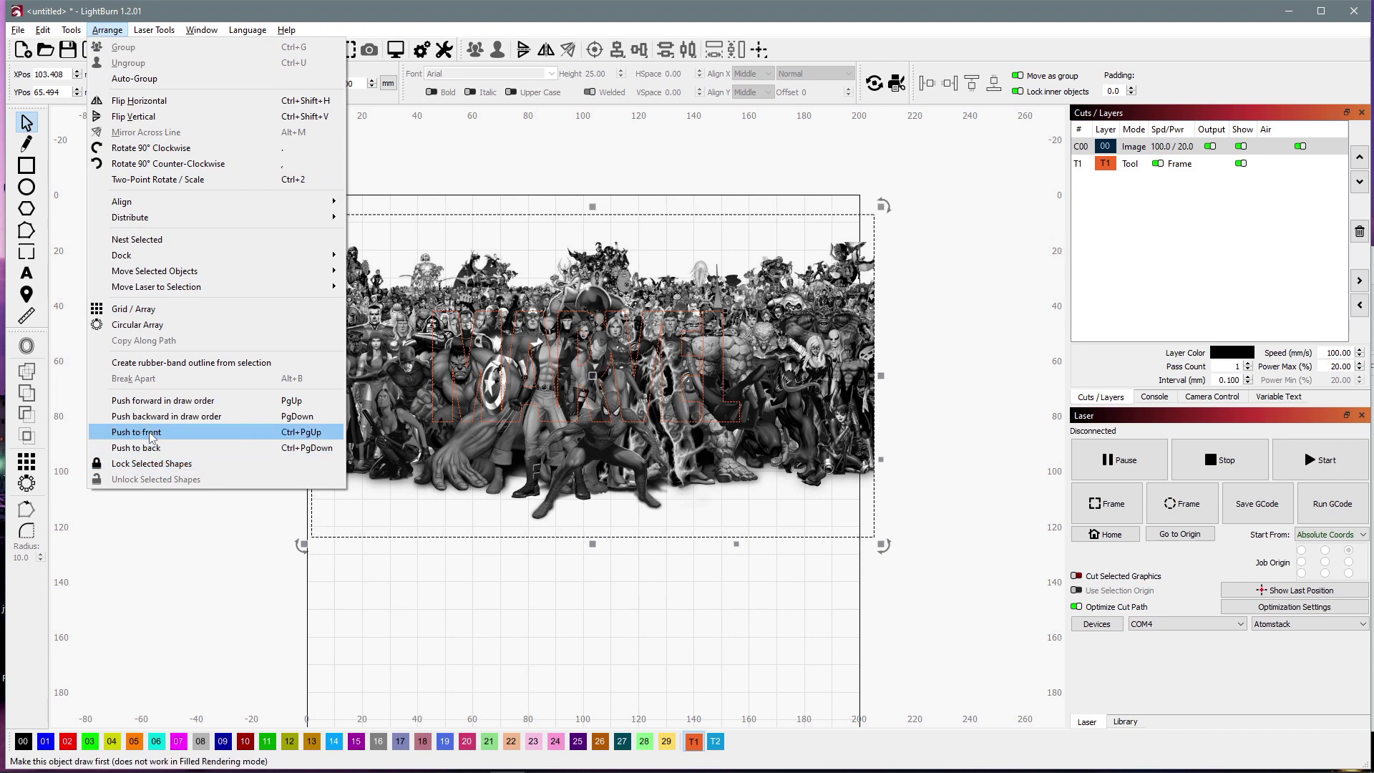
click(512, 600)
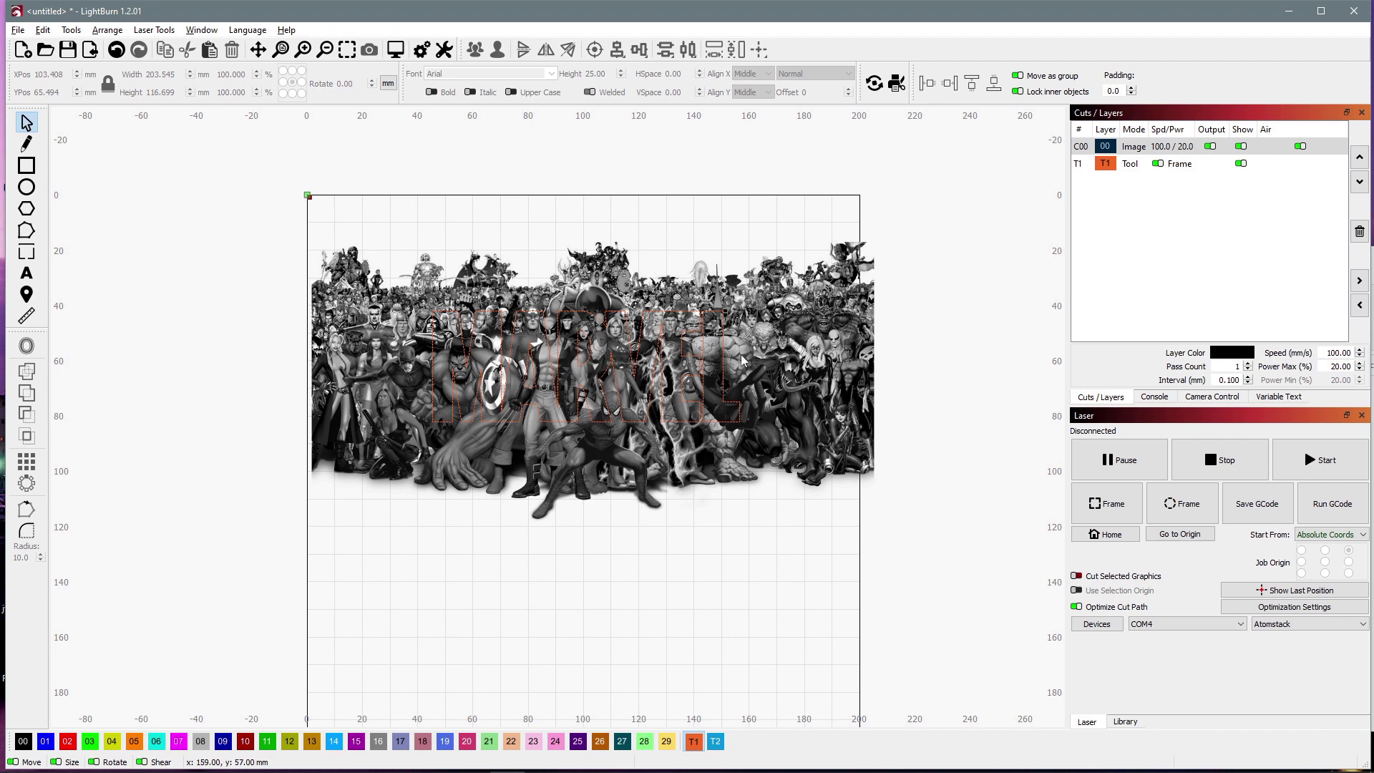
scroll(647, 390, up, 2)
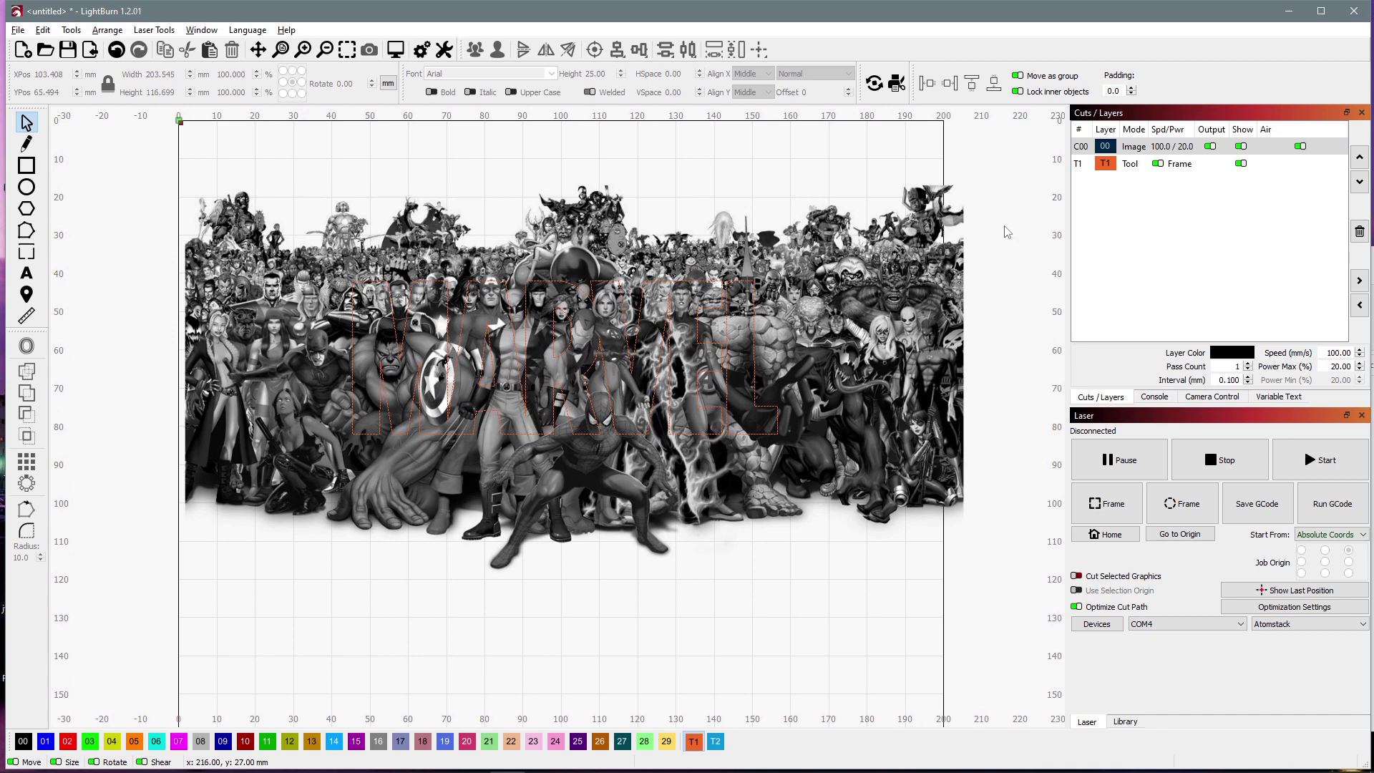
Select the image and outline together and apply the MARVEL outline as a mask to the image
key(ctrl+a)
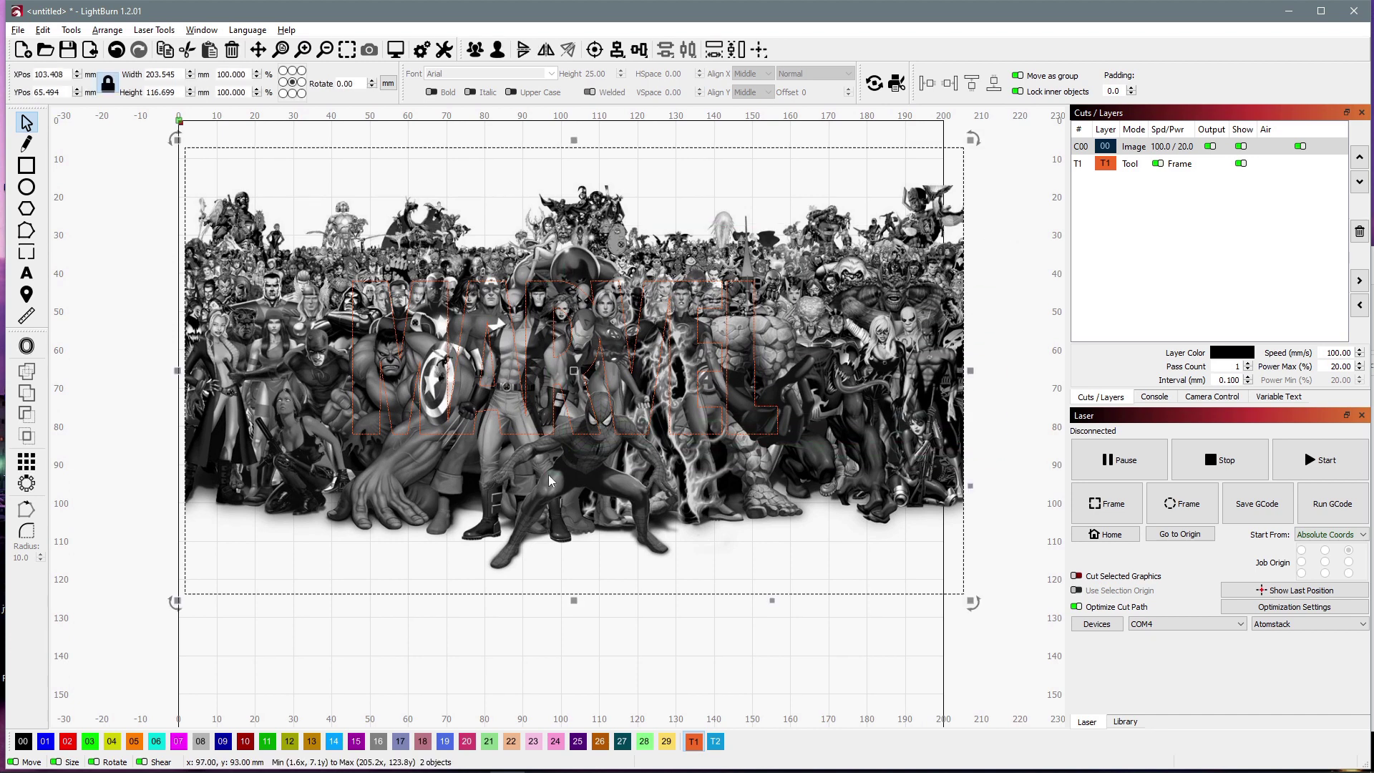
right_click(698, 427)
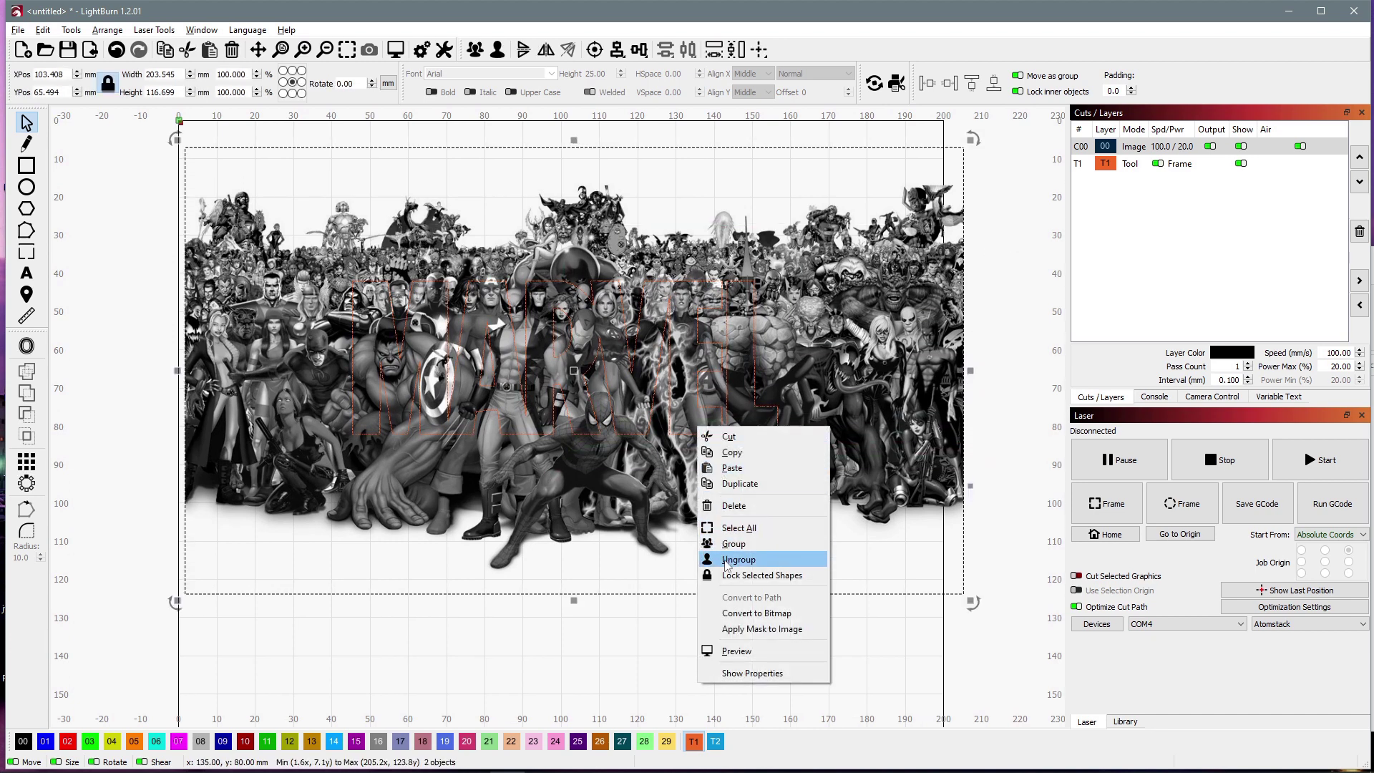
click(737, 629)
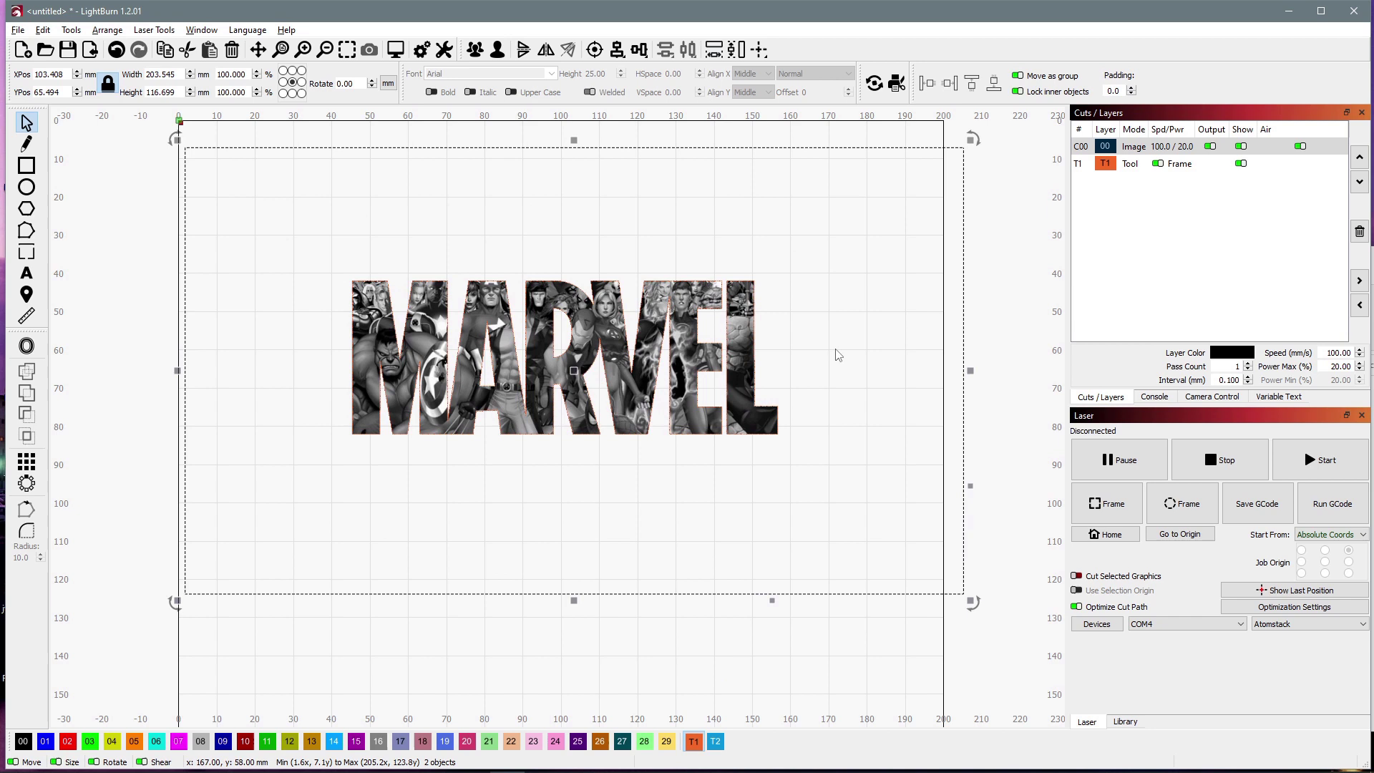
Resize the crowd image to about 209 × 120 mm and shift it to X 111, Y 71 mm inside the MARVEL mask
drag(574, 370, 580, 382)
click(995, 398)
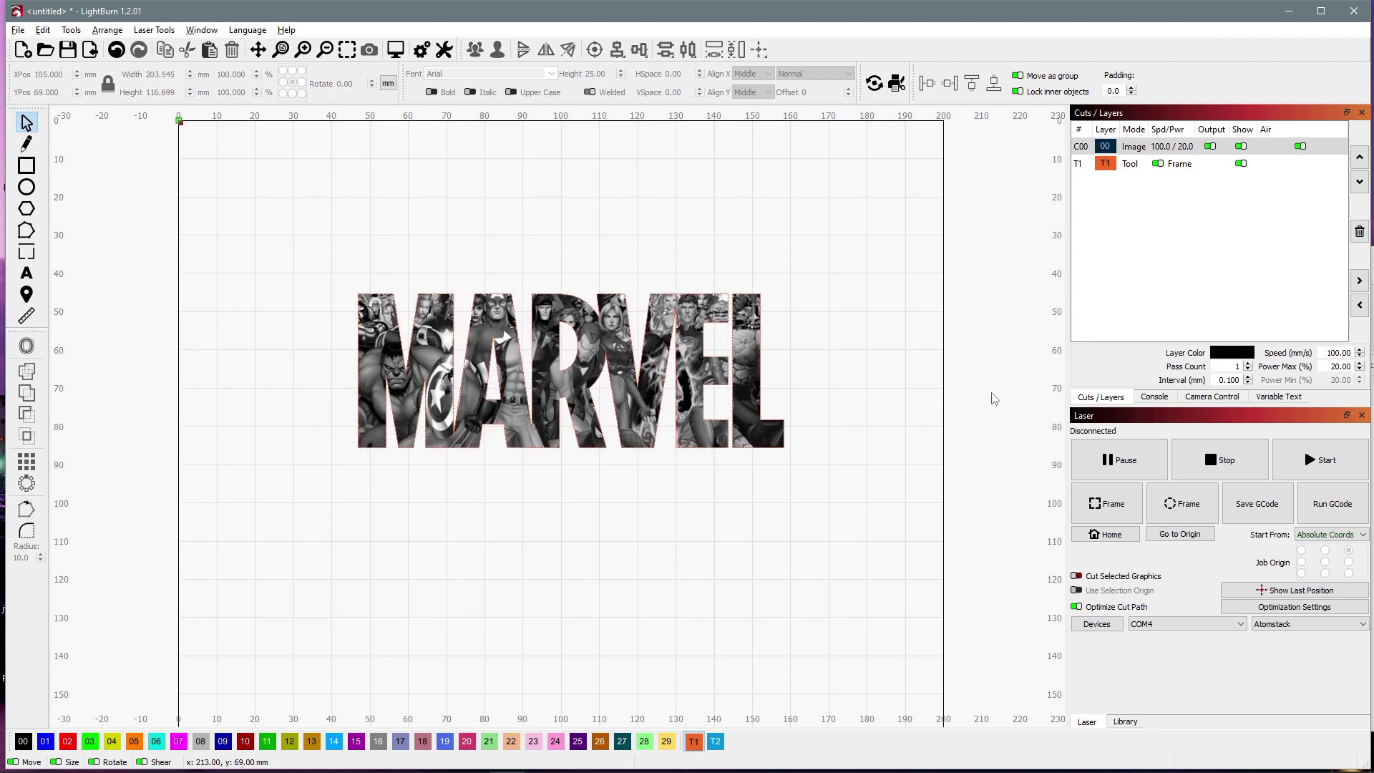
click(851, 279)
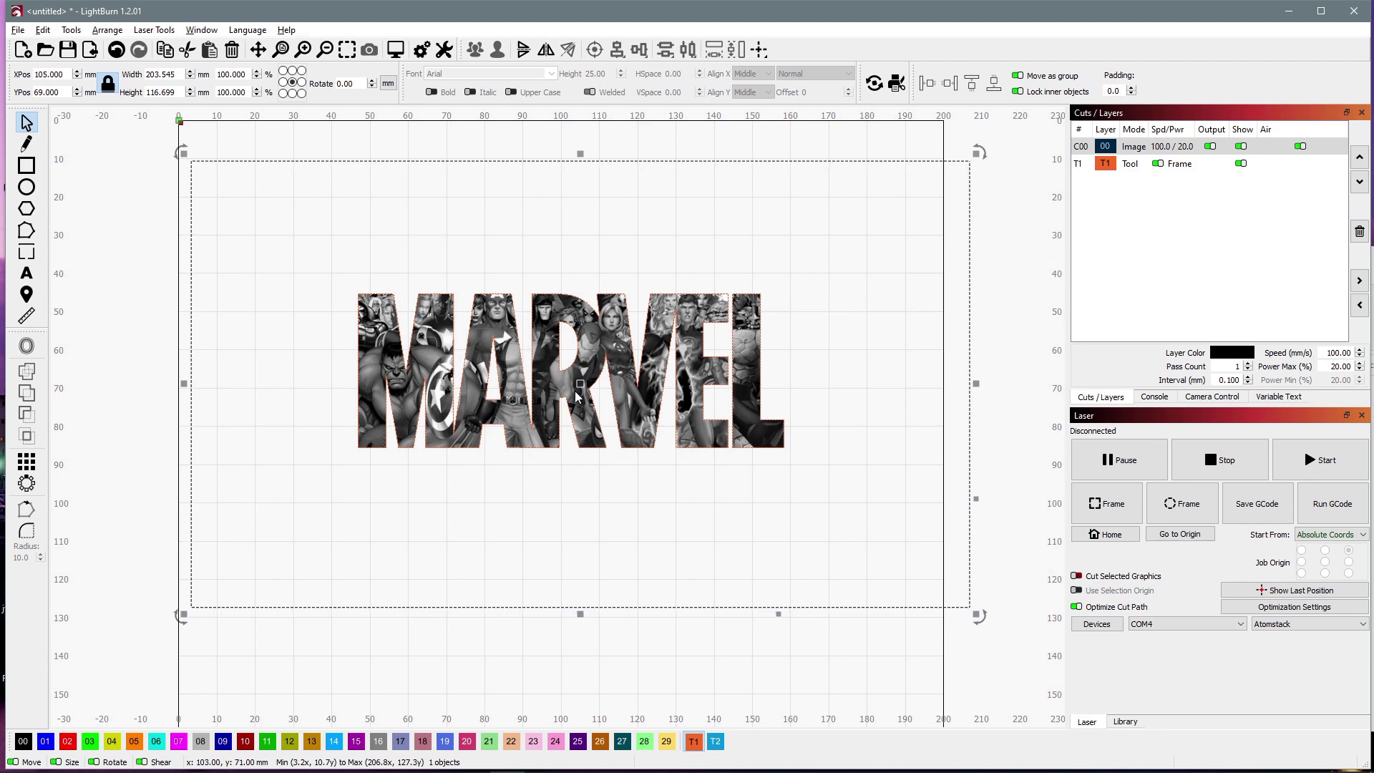
drag(578, 396, 606, 447)
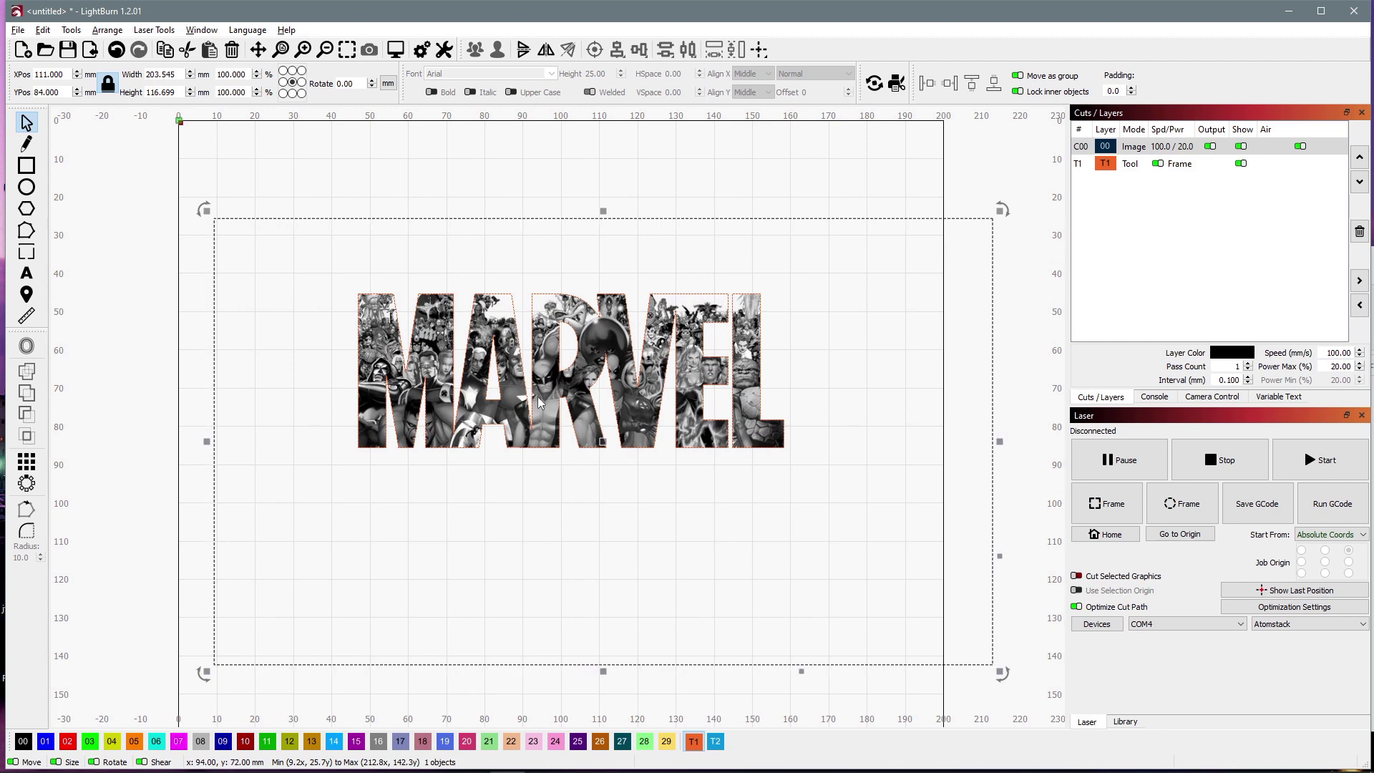
mouse_move(214, 219)
mouse_down()
mouse_move(256, 268)
mouse_move(190, 205)
mouse_move(210, 216)
mouse_up()
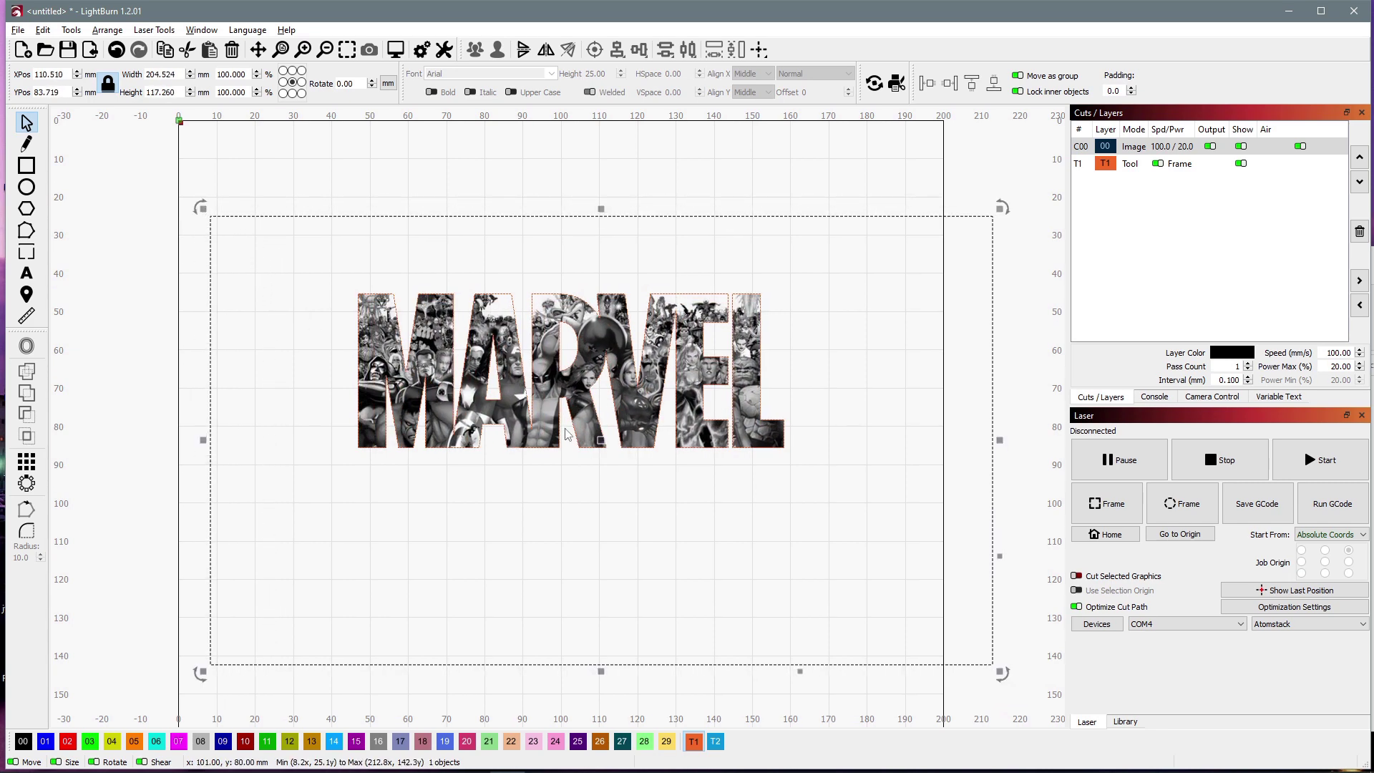
mouse_move(601, 443)
mouse_down()
mouse_move(601, 415)
mouse_move(614, 456)
mouse_move(605, 423)
mouse_up()
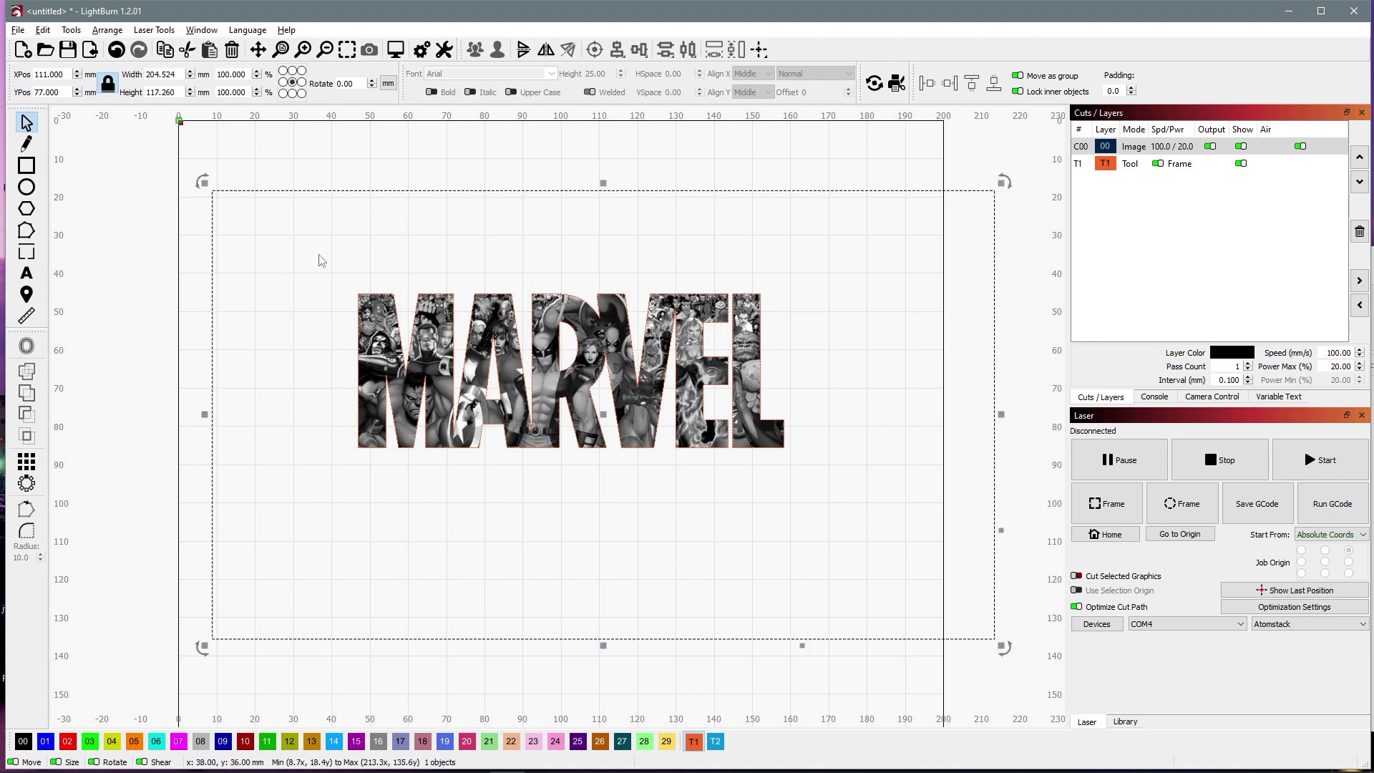
drag(209, 190, 194, 172)
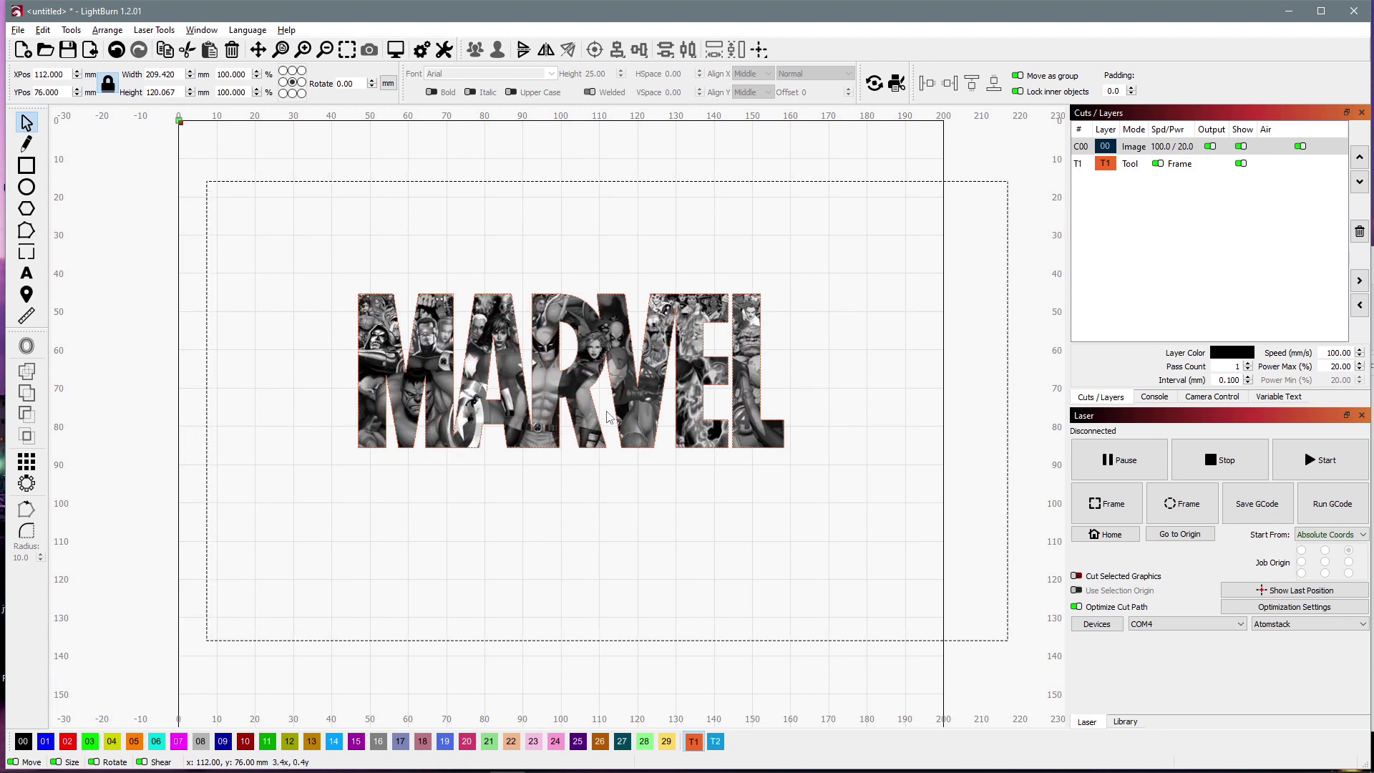
drag(598, 415, 603, 395)
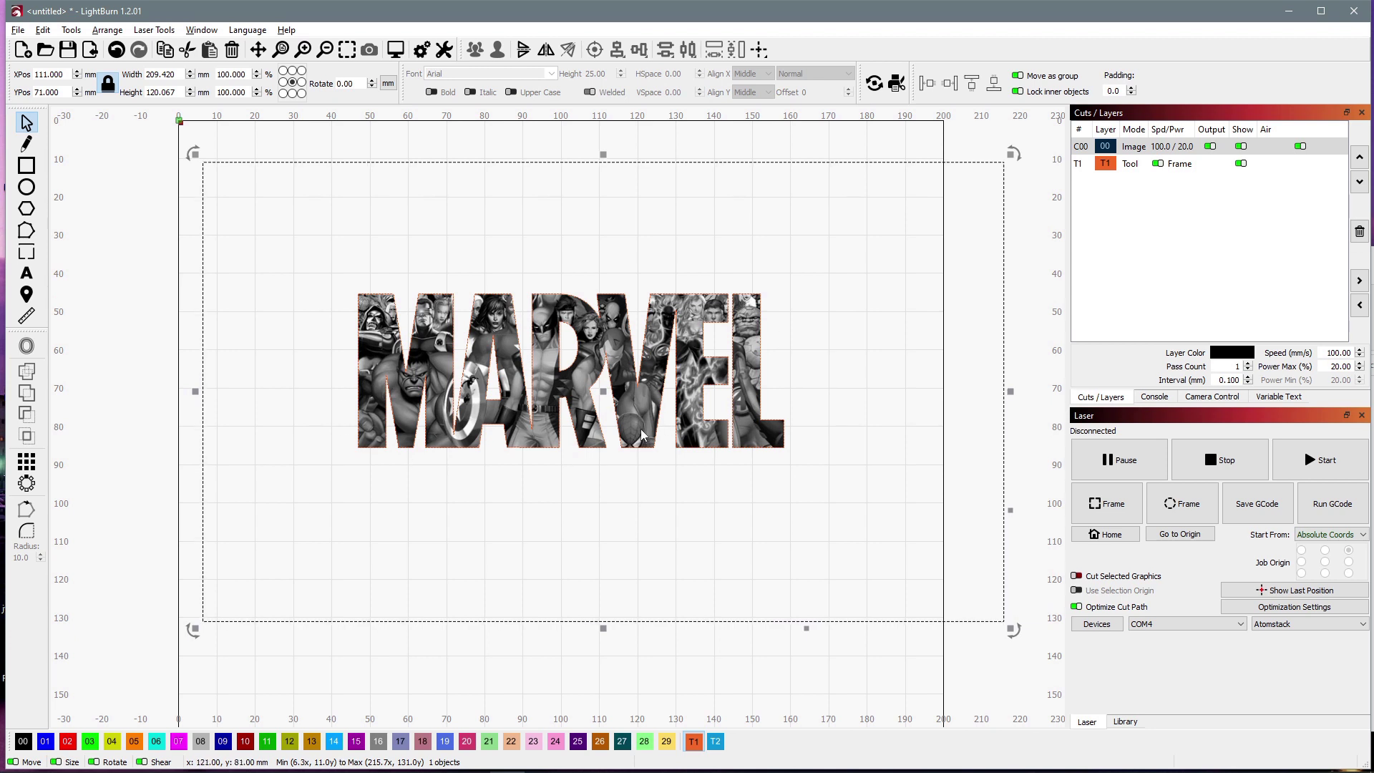
click(1169, 249)
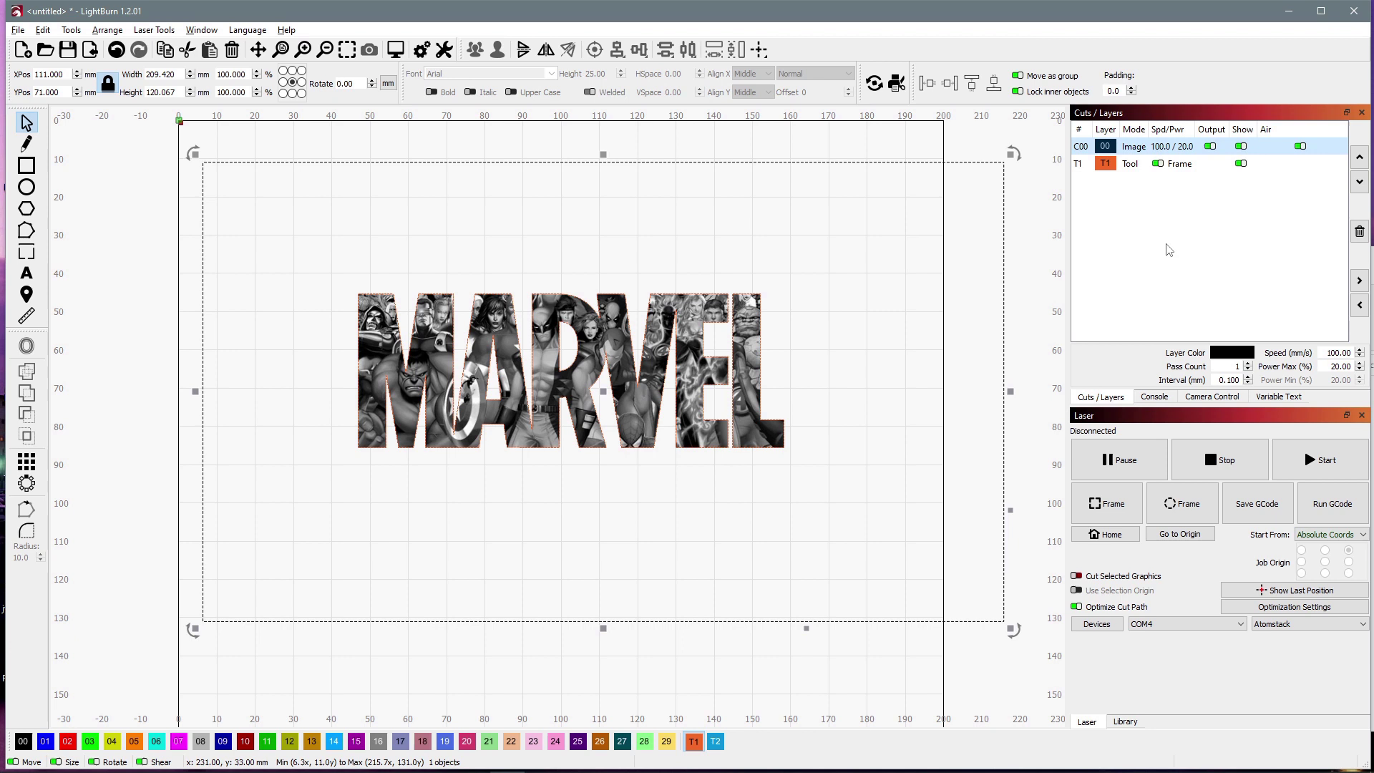